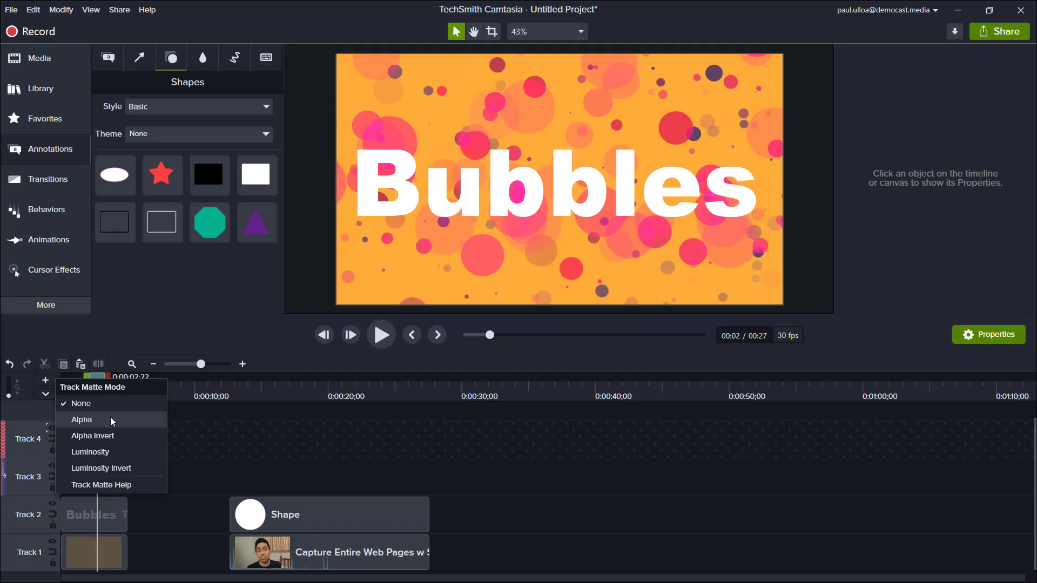
# Step: Use the Bubbles text as an Alpha track matte and play the preview to check it
pyautogui.click(110, 417)
pyautogui.click(386, 338)
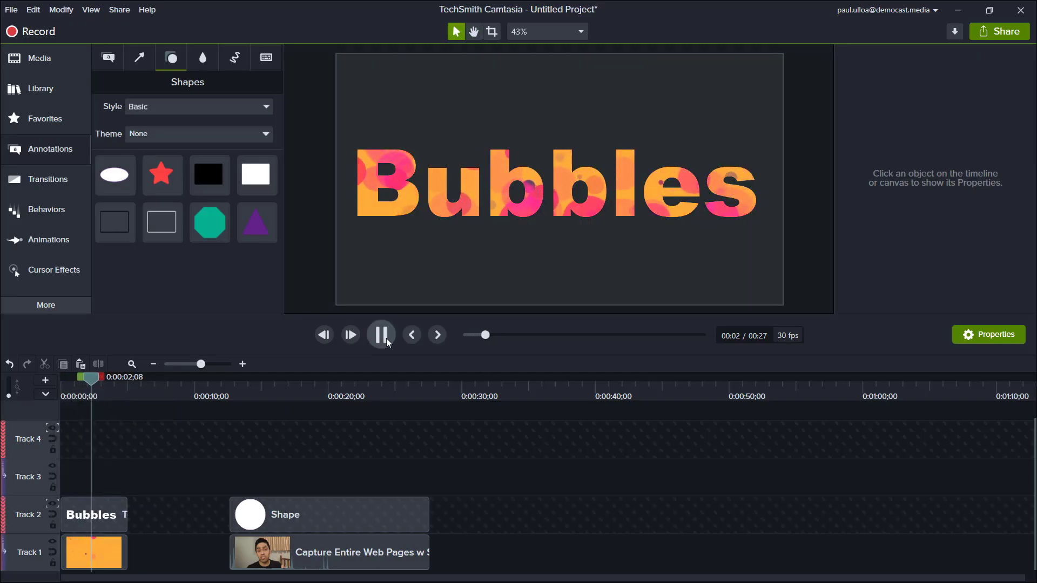
pyautogui.click(382, 345)
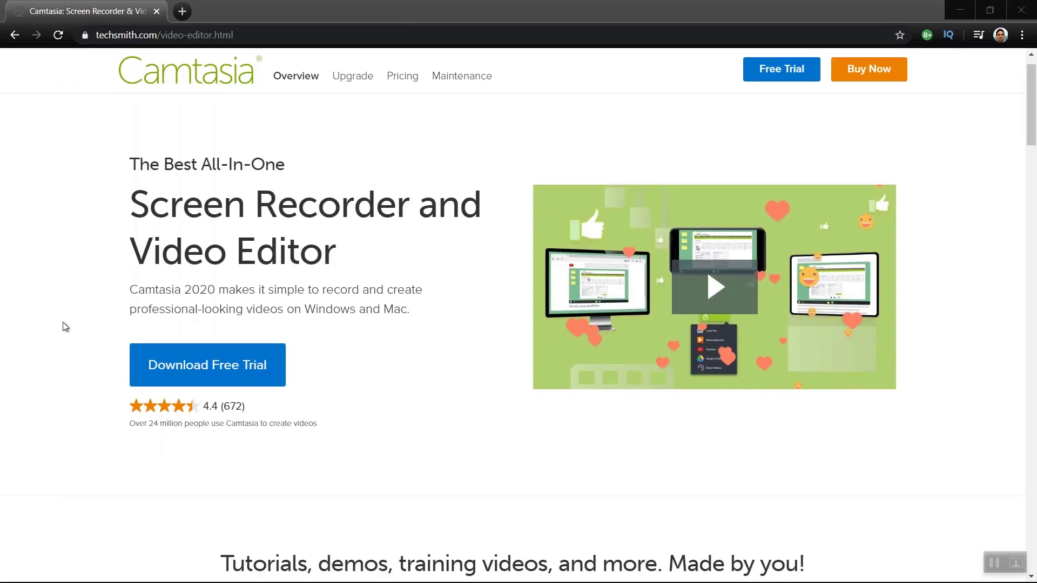
pyautogui.scroll(-10, 63, 321)
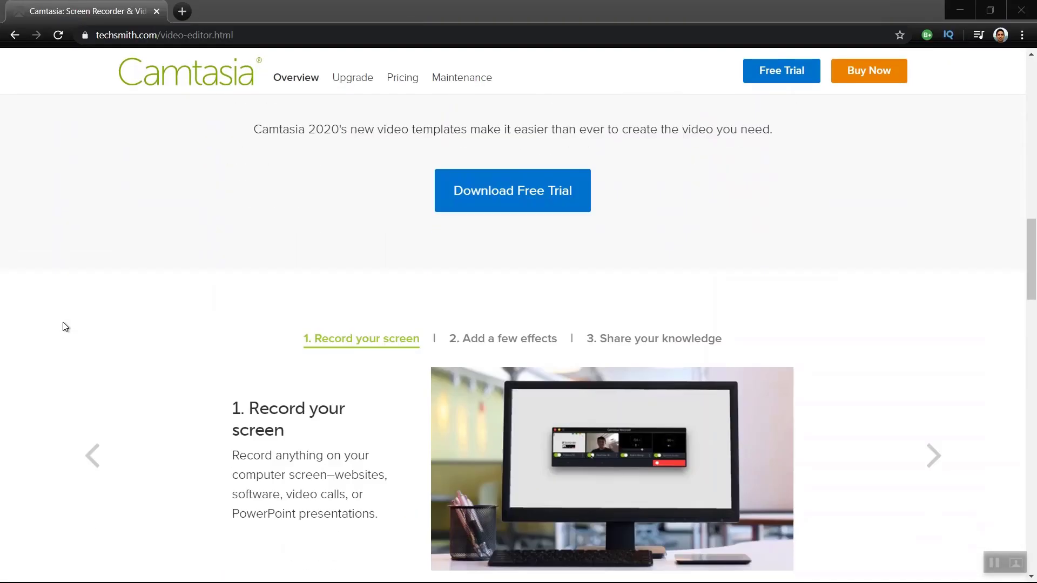
# Step: Scroll the Camtasia product page and advance its feature carousel past effects to the sharing slide
pyautogui.click(933, 227)
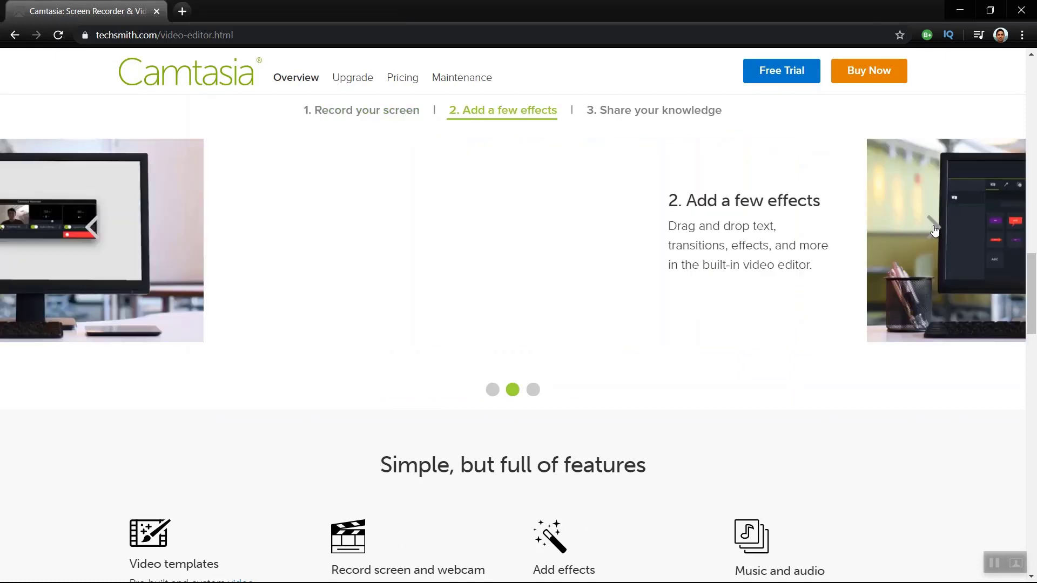
pyautogui.click(933, 227)
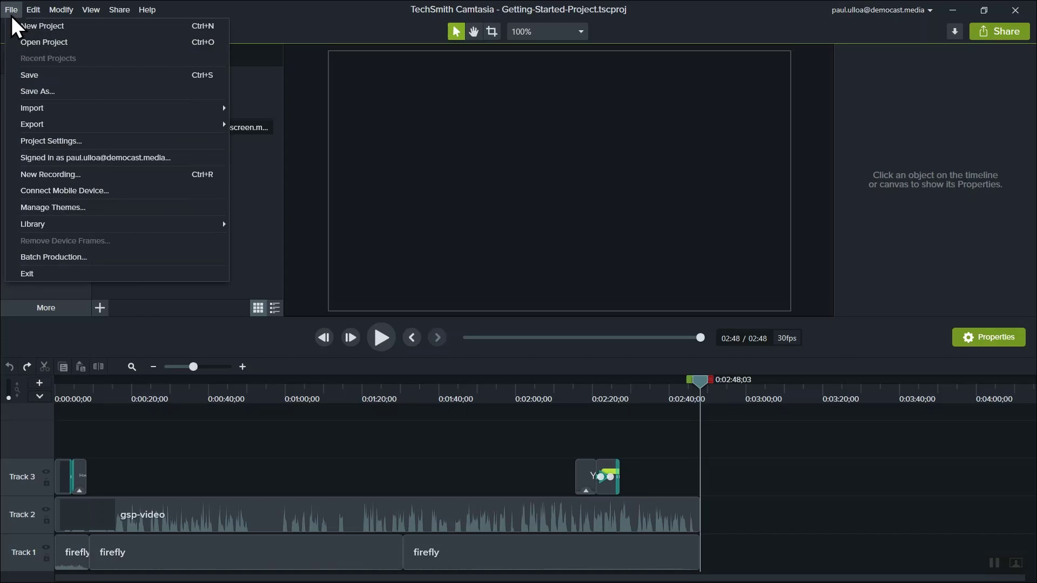
# Step: Open the older Govt Webinar Apr 2020.tscproj project so Camtasia converts it
pyautogui.click(25, 39)
pyautogui.doubleClick(426, 150)
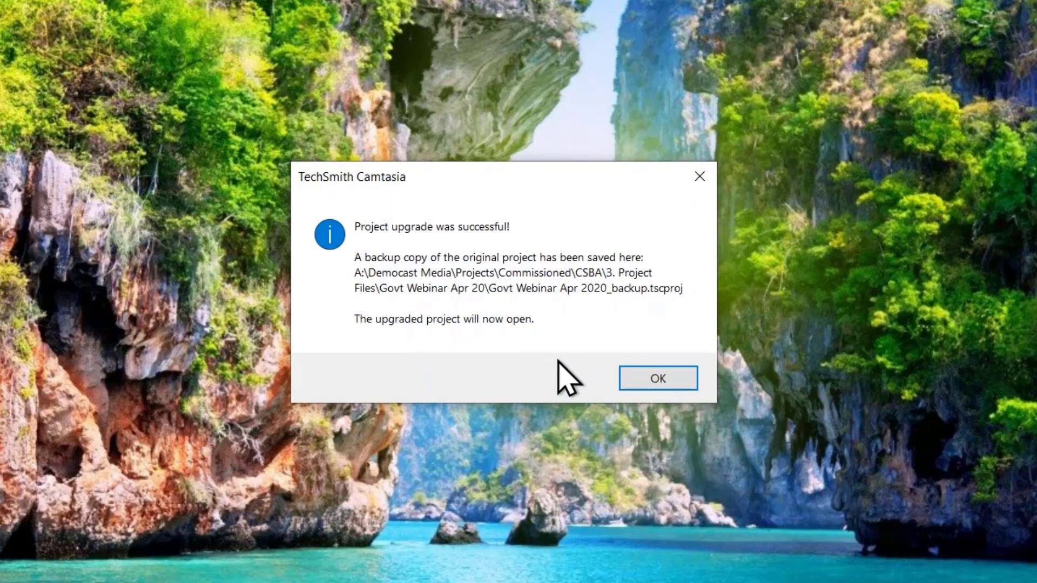
# Step: Accept the upgrade-successful notice so the Govt Webinar Apr 2020 project loads
pyautogui.click(648, 374)
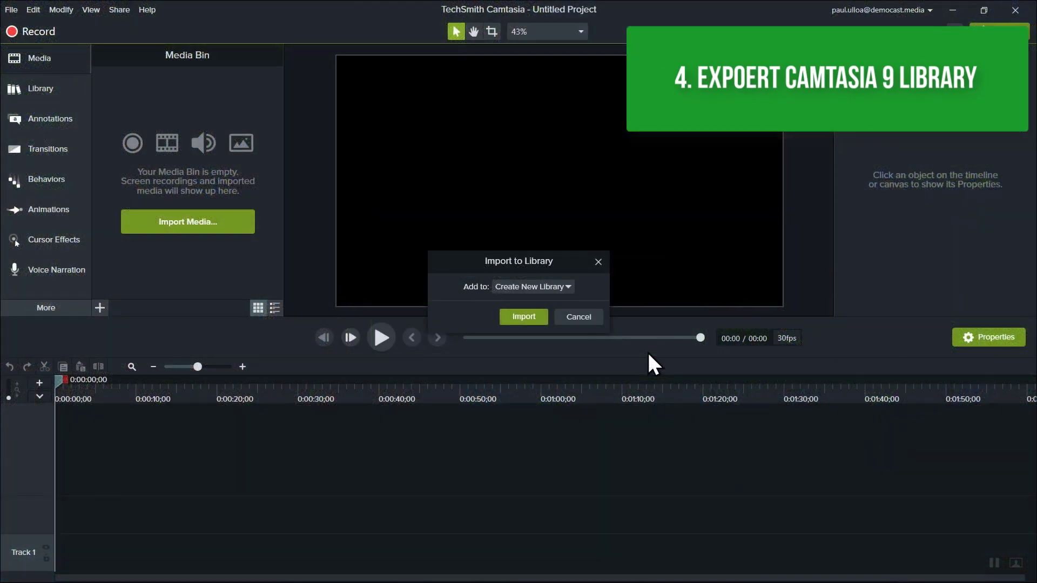
# Step: Import the AHAthat Library - 11May20 library into a newly created library
pyautogui.click(571, 287)
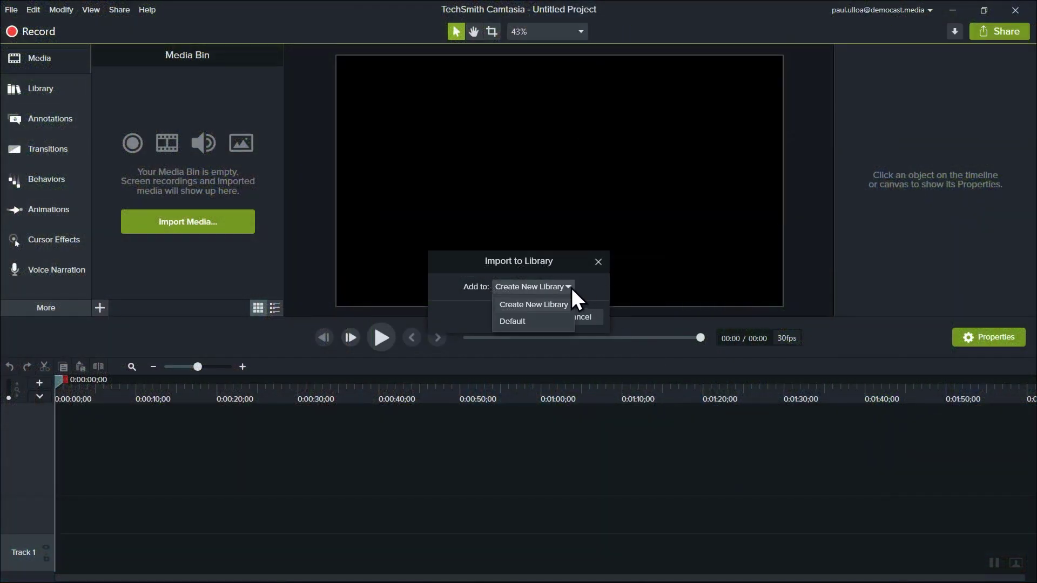
pyautogui.click(571, 288)
pyautogui.click(526, 316)
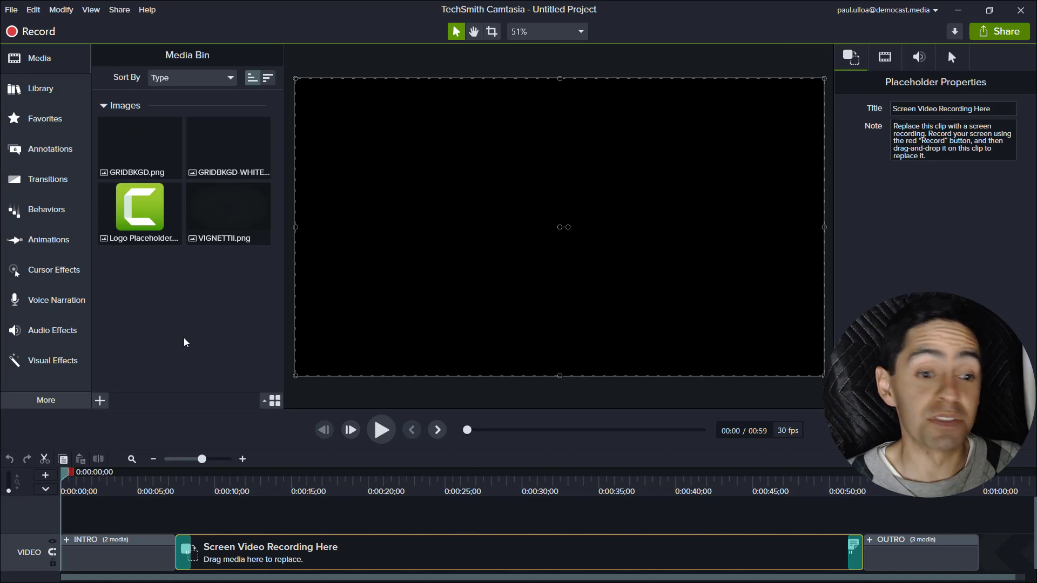
# Step: Import the ATEM webinar recording, ripple-replace the screen-recording placeholder with it, and play it back
pyautogui.doubleClick(184, 342)
pyautogui.doubleClick(381, 137)
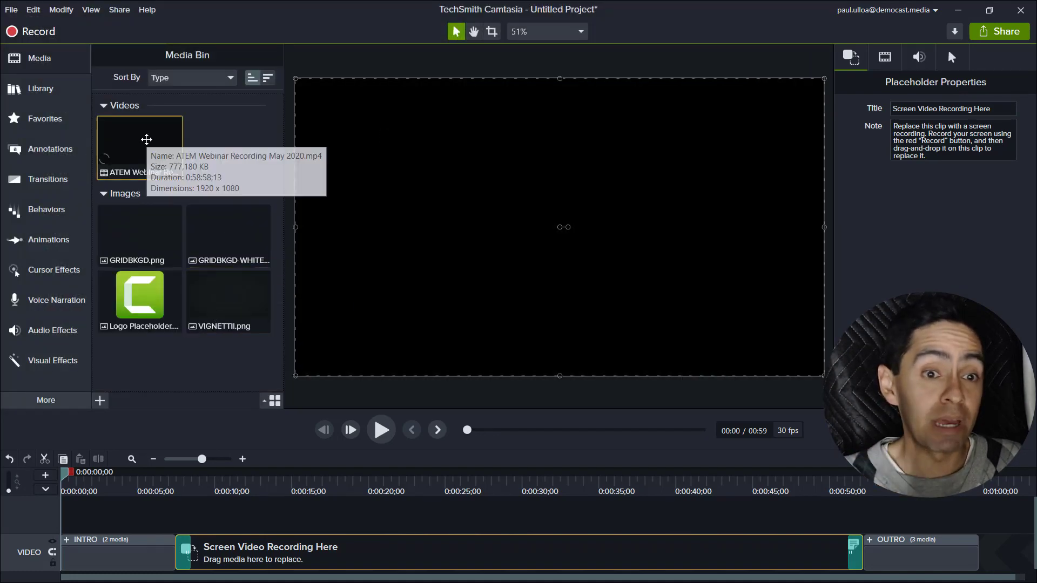
pyautogui.moveTo(147, 139); pyautogui.dragTo(249, 563)
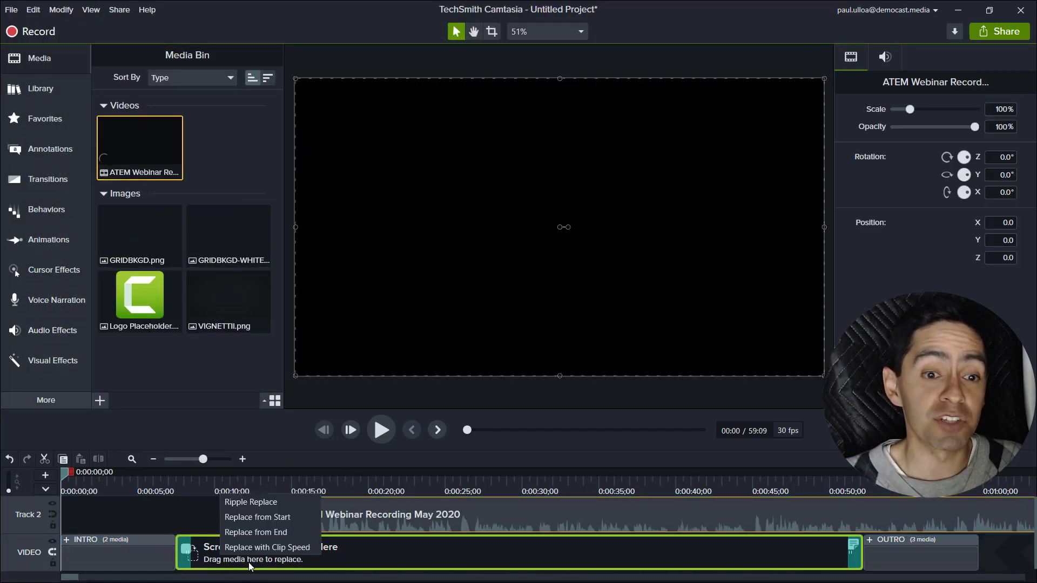
pyautogui.click(286, 501)
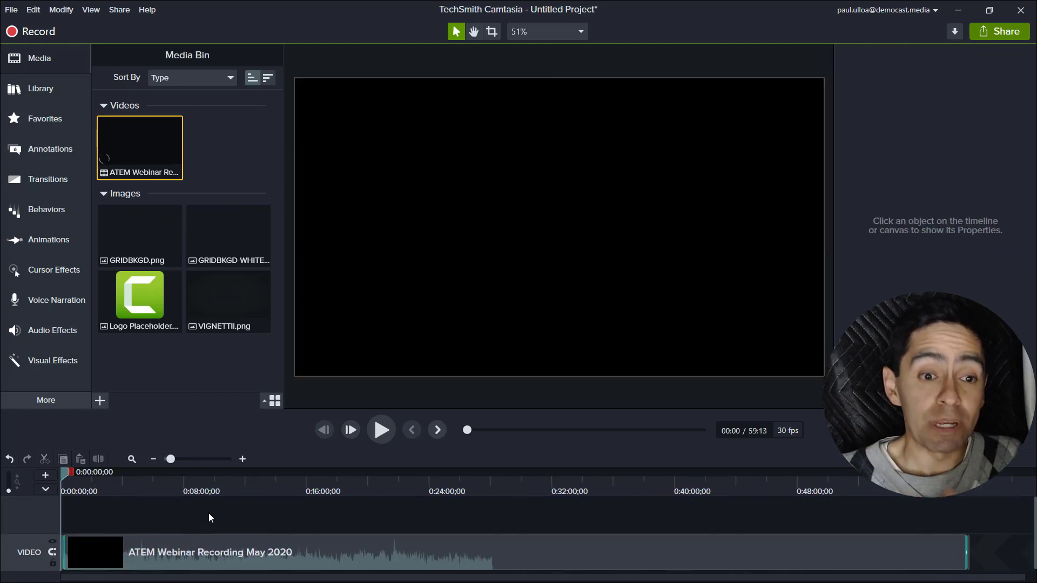
pyautogui.click(383, 432)
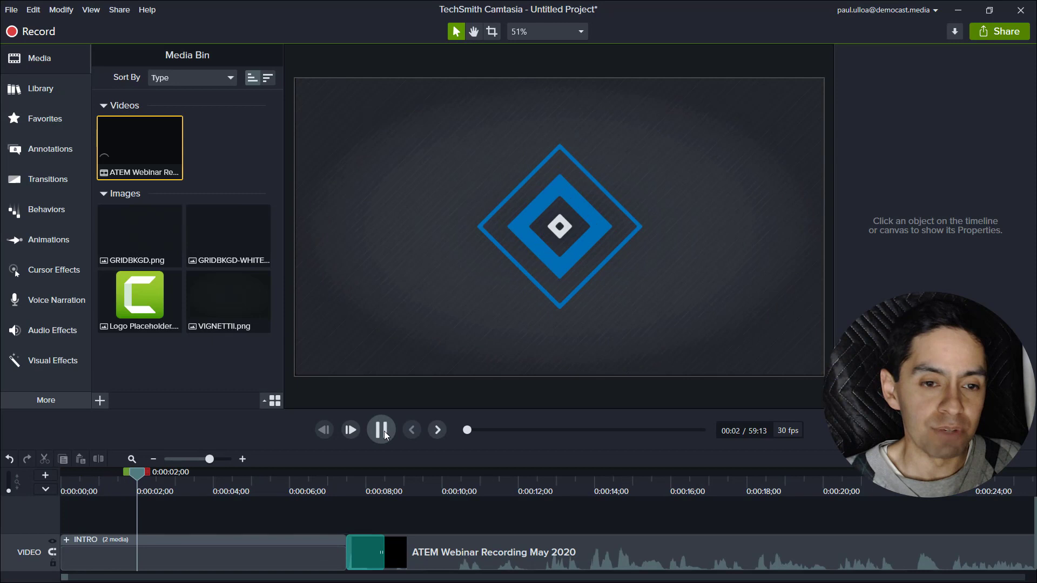
pyautogui.click(381, 431)
# Step: Retitle the intro 'Customer Service' with the subtitle 'Webinar May 2020'
pyautogui.click(811, 294)
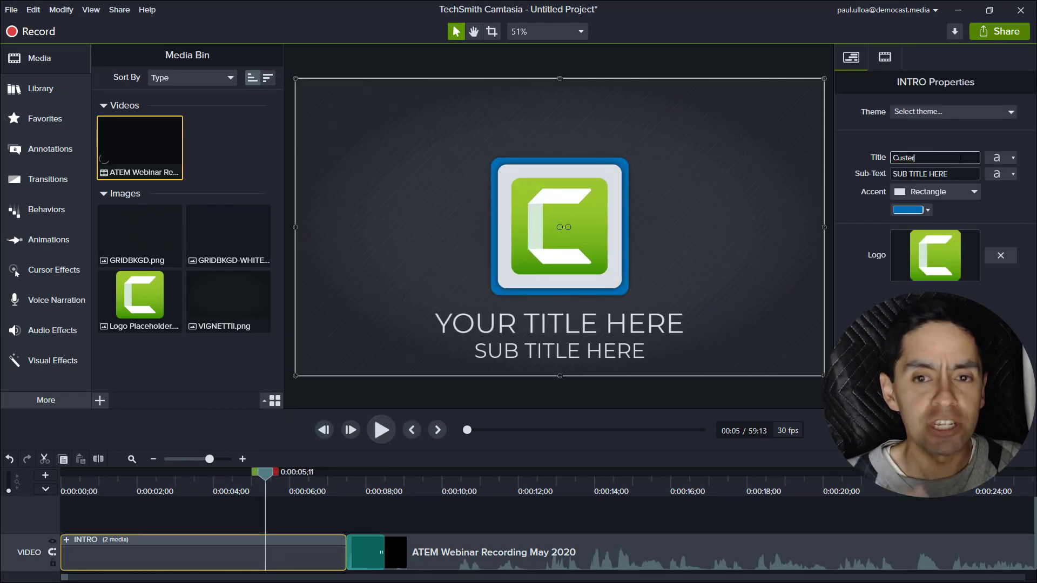
pyautogui.press('Tab')
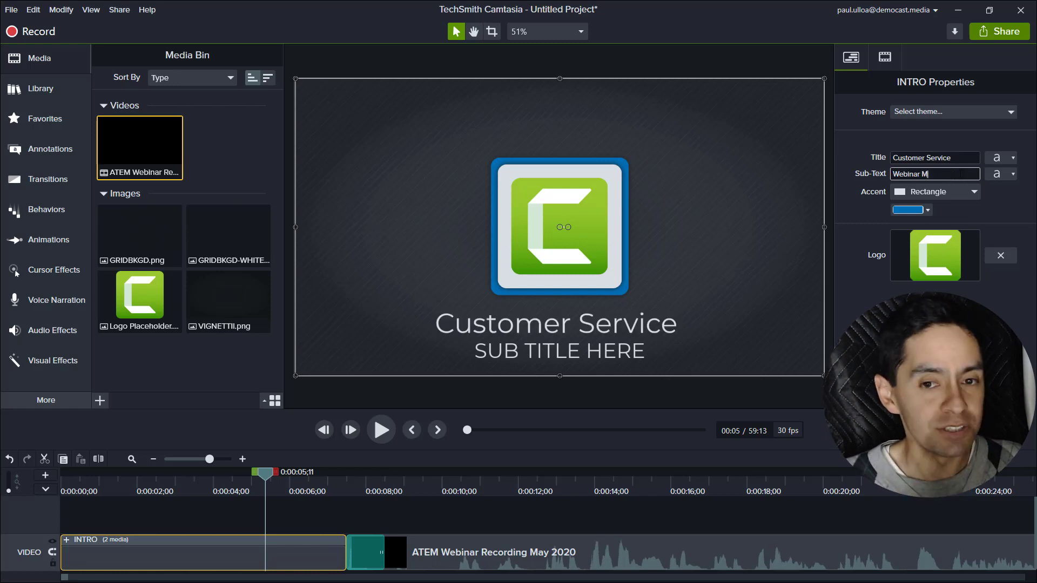
pyautogui.press('Return')
pyautogui.moveTo(265, 478); pyautogui.dragTo(361, 478)
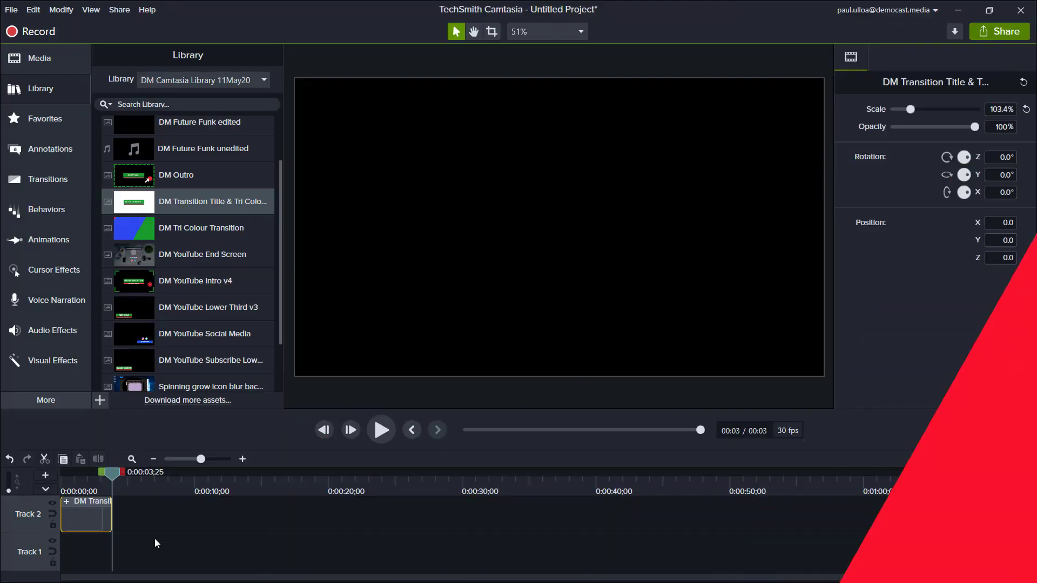
# Step: Add a placeholder clip on a new track and move the DM transition clip above it
pyautogui.click(155, 539)
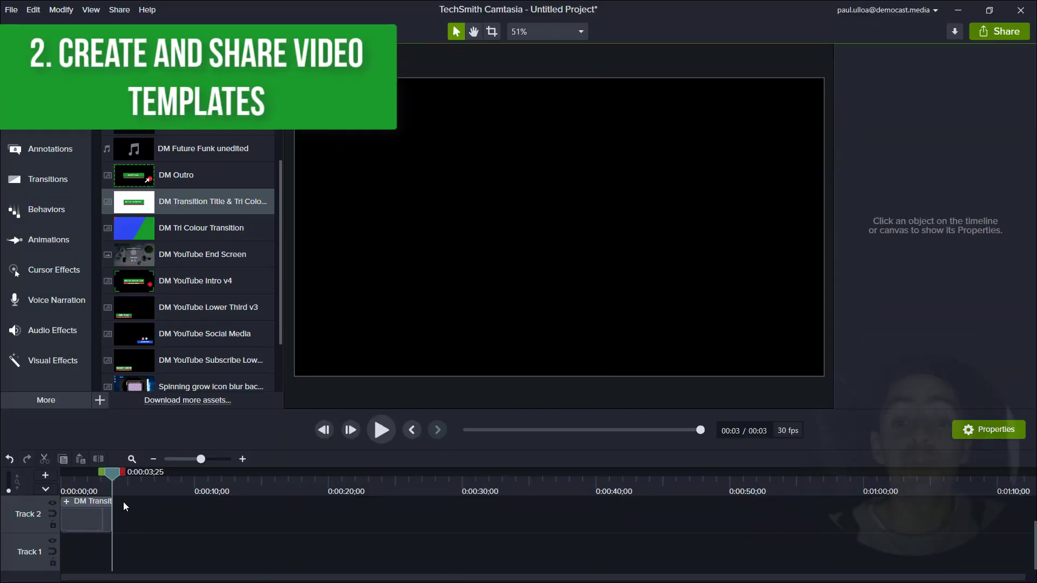
pyautogui.moveTo(112, 473); pyautogui.dragTo(104, 473)
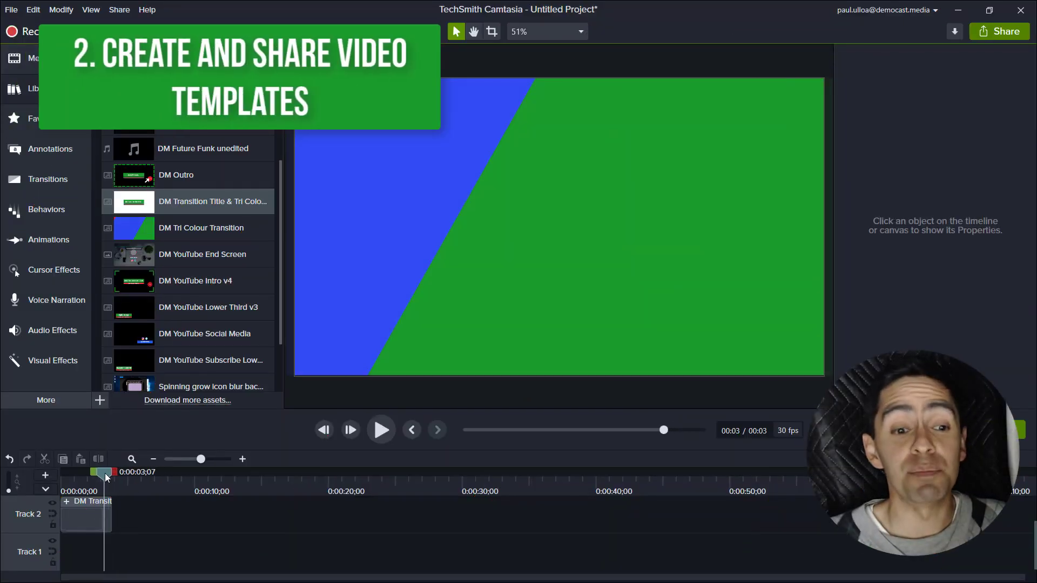
pyautogui.rightClick(107, 549)
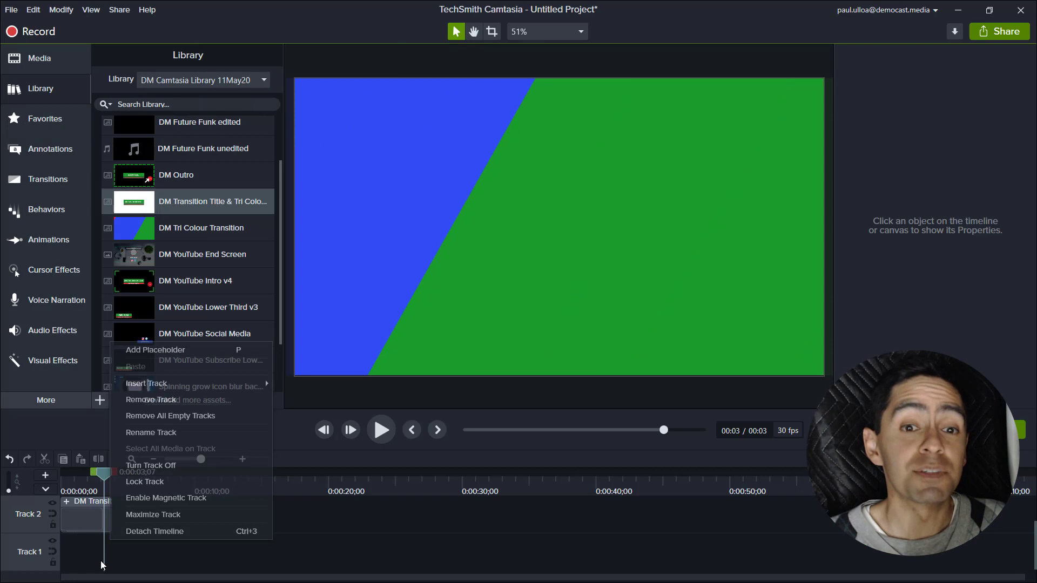
pyautogui.press('p')
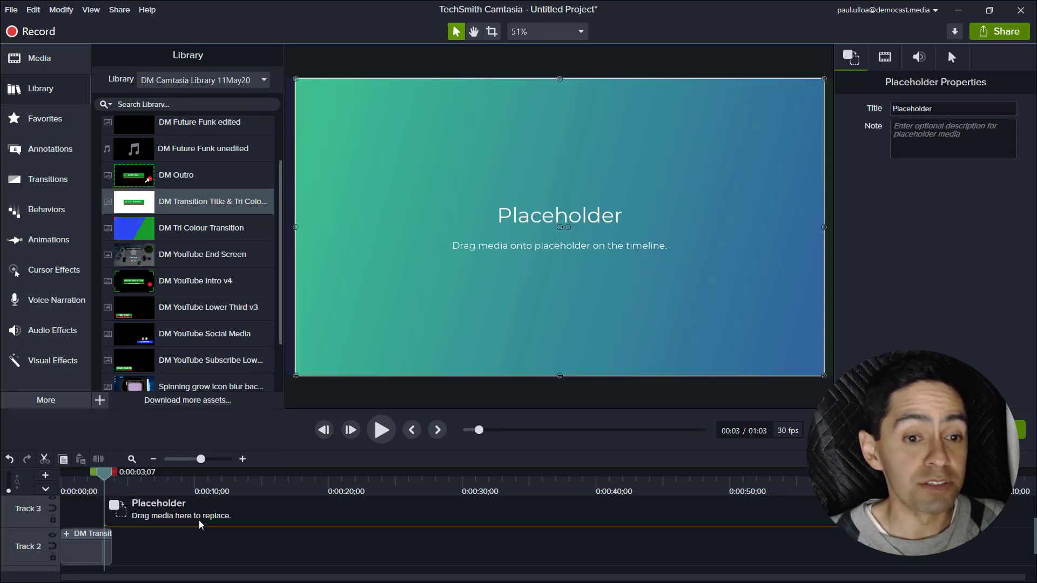
pyautogui.moveTo(87, 547); pyautogui.dragTo(128, 482)
pyautogui.scroll(3, 73, 540)
pyautogui.scroll(-2, 287, 541)
# Step: Title the placeholder 'Intro footage' with note 'Add my commentary here before the video', then add DM Tri Colour Transition after it
pyautogui.click(182, 546)
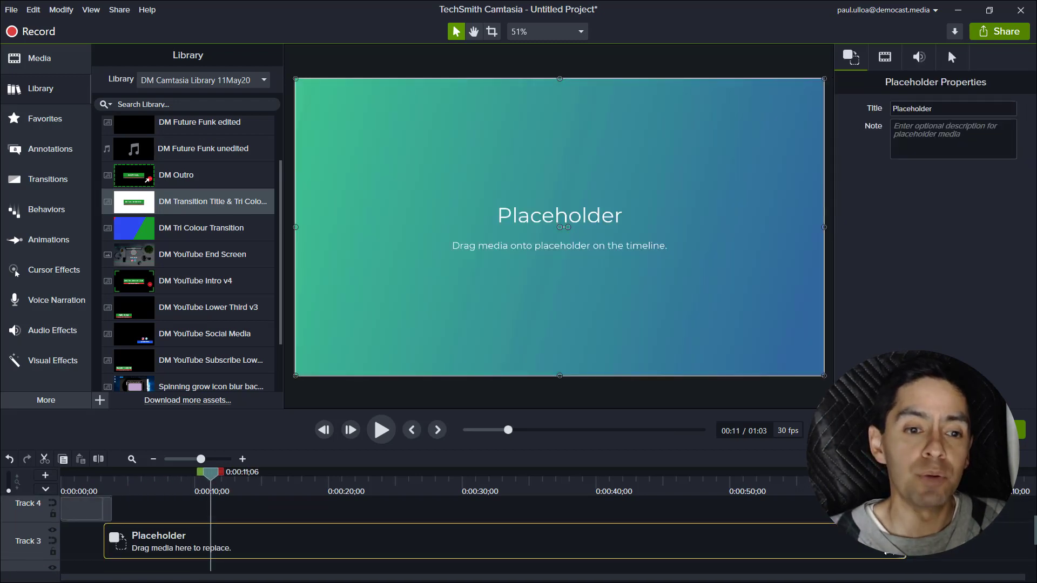
pyautogui.rightClick(182, 550)
pyautogui.press('Escape')
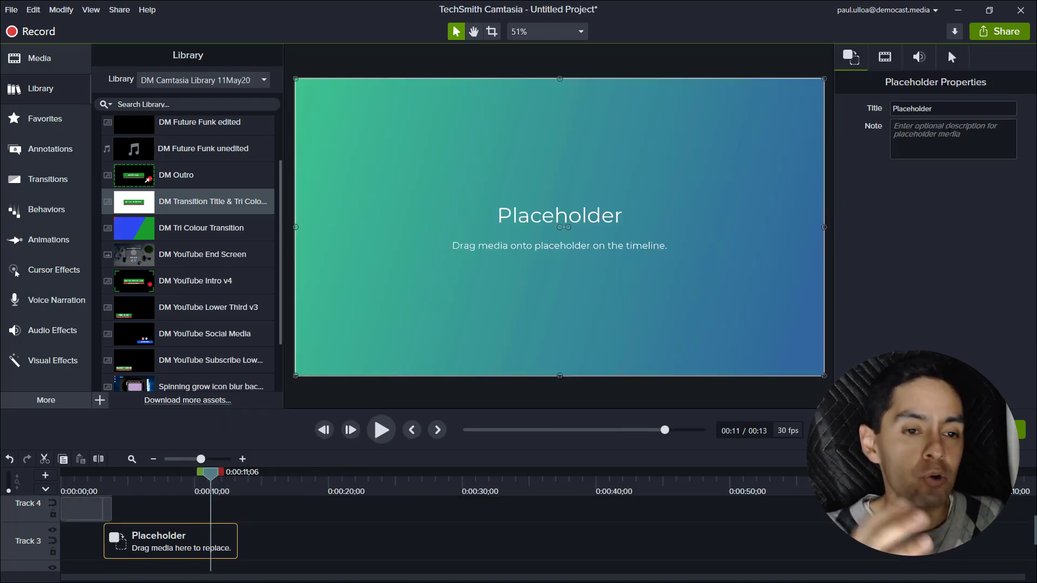
pyautogui.doubleClick(945, 109)
pyautogui.write('Intro footage')
pyautogui.click(931, 135)
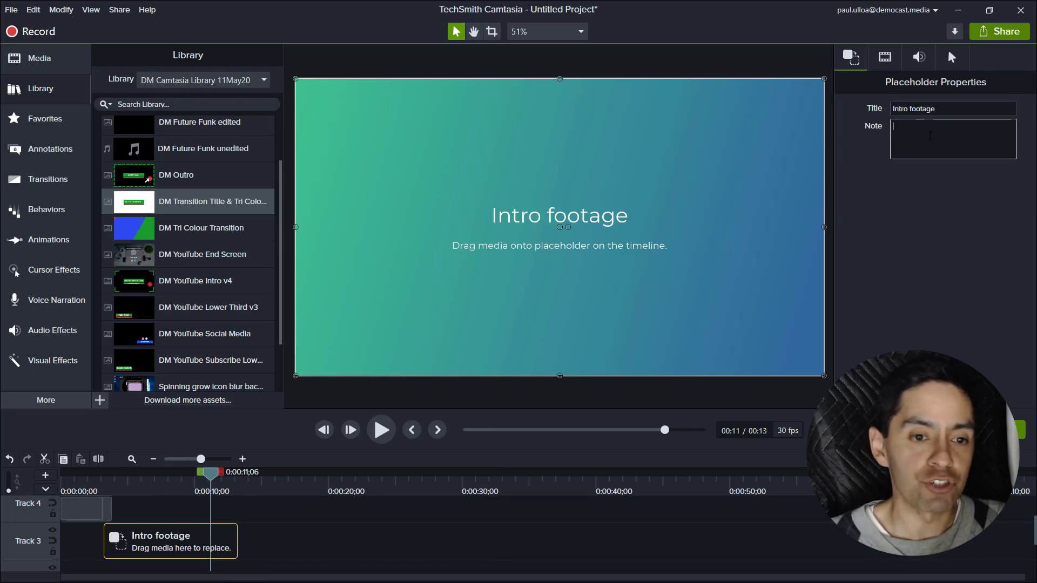
pyautogui.write('Add my')
pyautogui.write(' commentary here b')
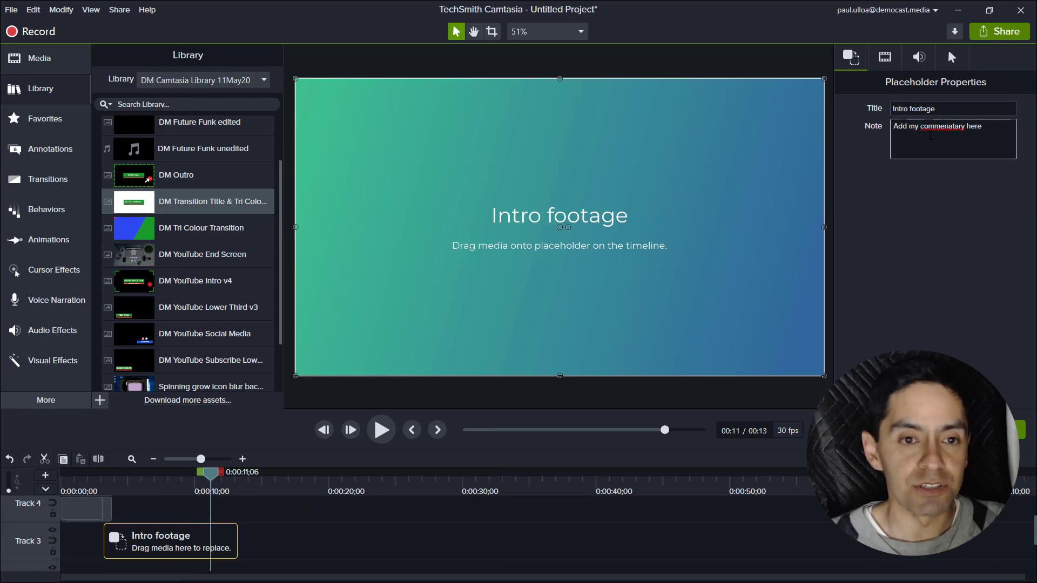
pyautogui.write('efore the video')
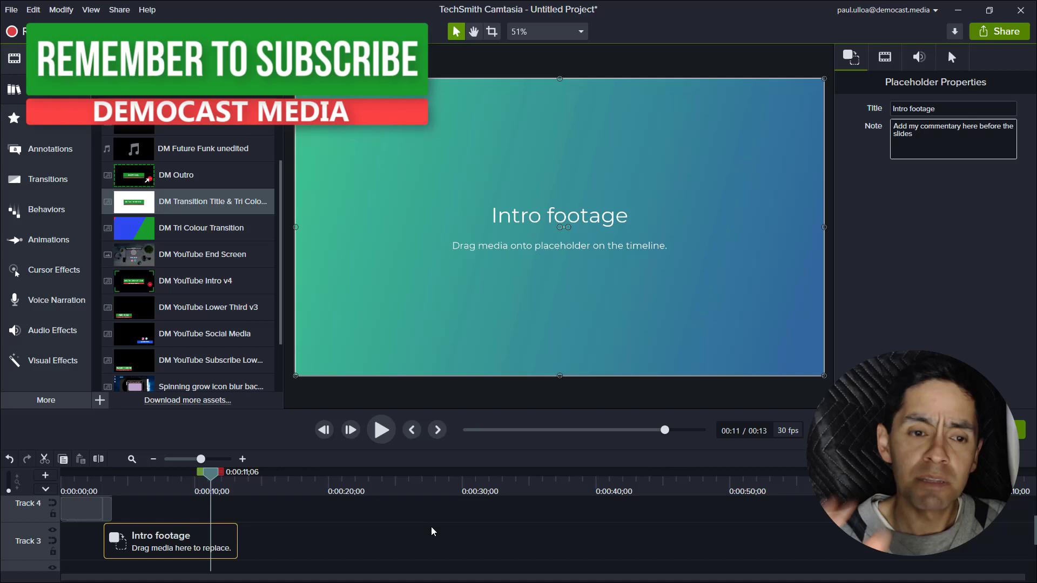
pyautogui.click(433, 530)
pyautogui.moveTo(201, 227); pyautogui.dragTo(251, 514)
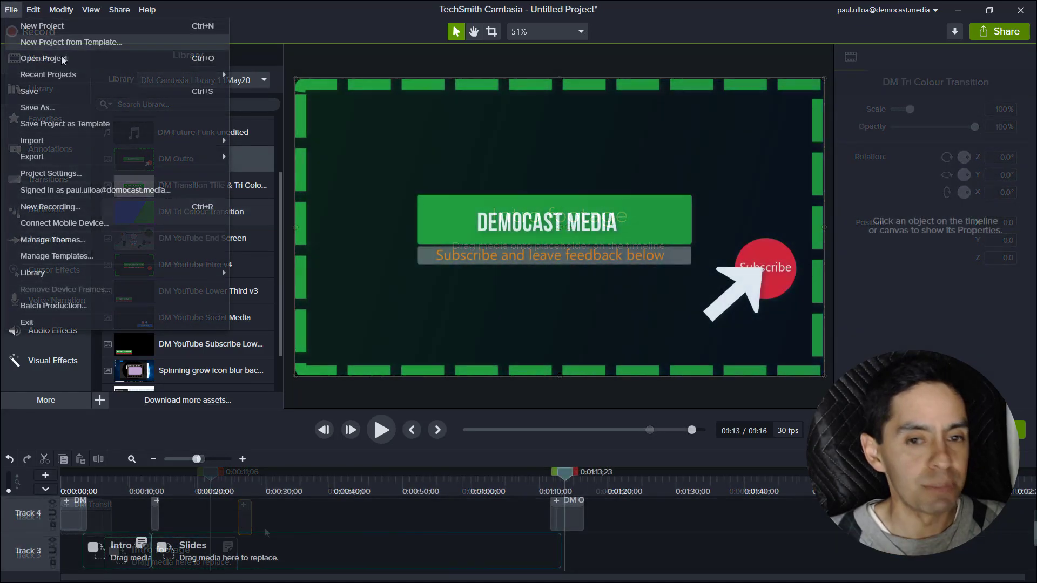
# Step: Save the project as the template 'Democast Media YouTube Project' and open Manage Templates
pyautogui.click(65, 124)
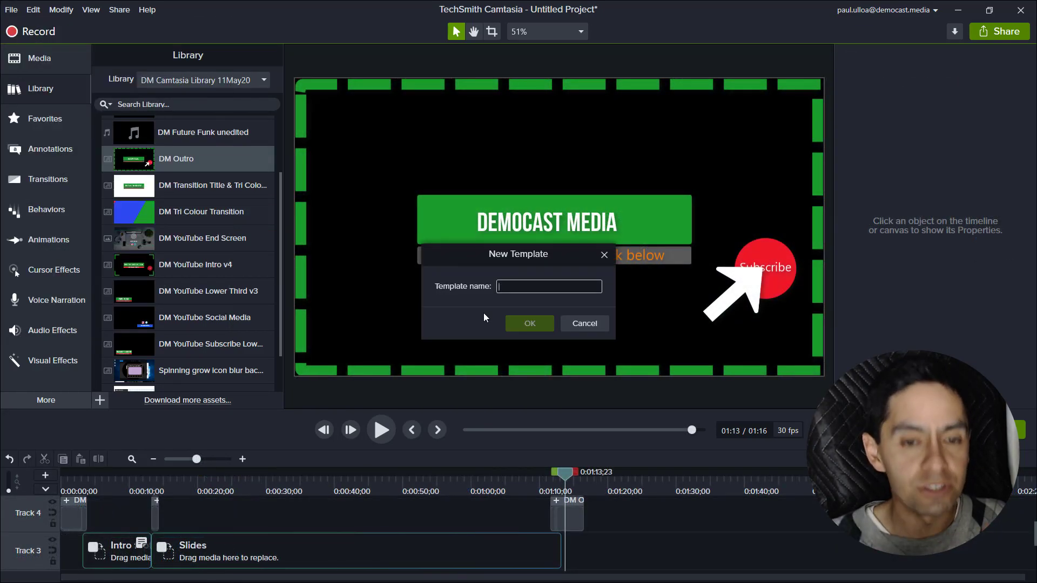
pyautogui.write('Democast Media Project')
pyautogui.press('BackSpace')
pyautogui.press('BackSpace')
pyautogui.press('BackSpace')
pyautogui.press('BackSpace')
pyautogui.press('BackSpace')
pyautogui.press('BackSpace')
pyautogui.press('BackSpace')
pyautogui.write('YouTube Project')
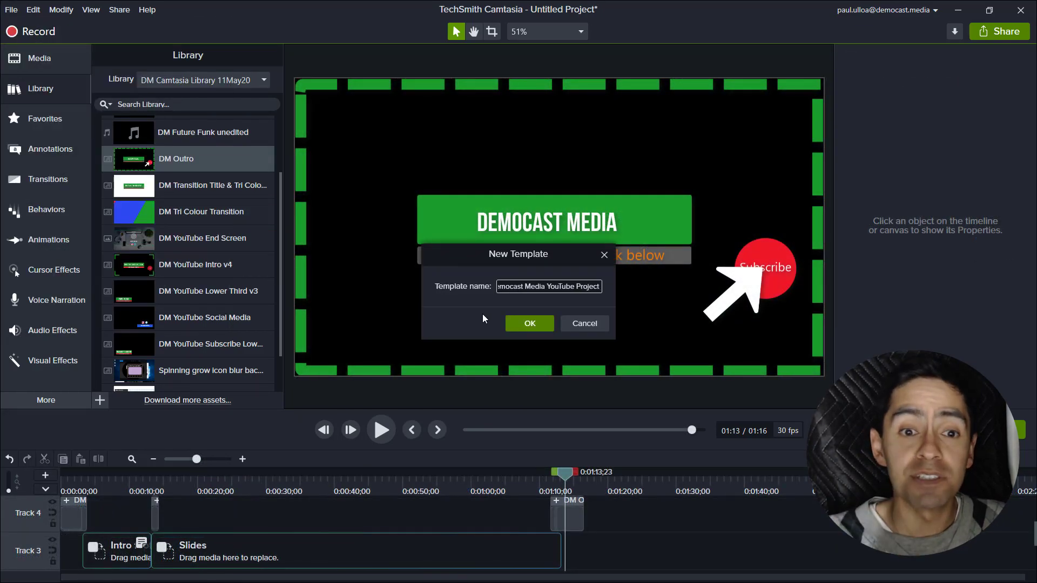
pyautogui.click(530, 323)
pyautogui.click(622, 369)
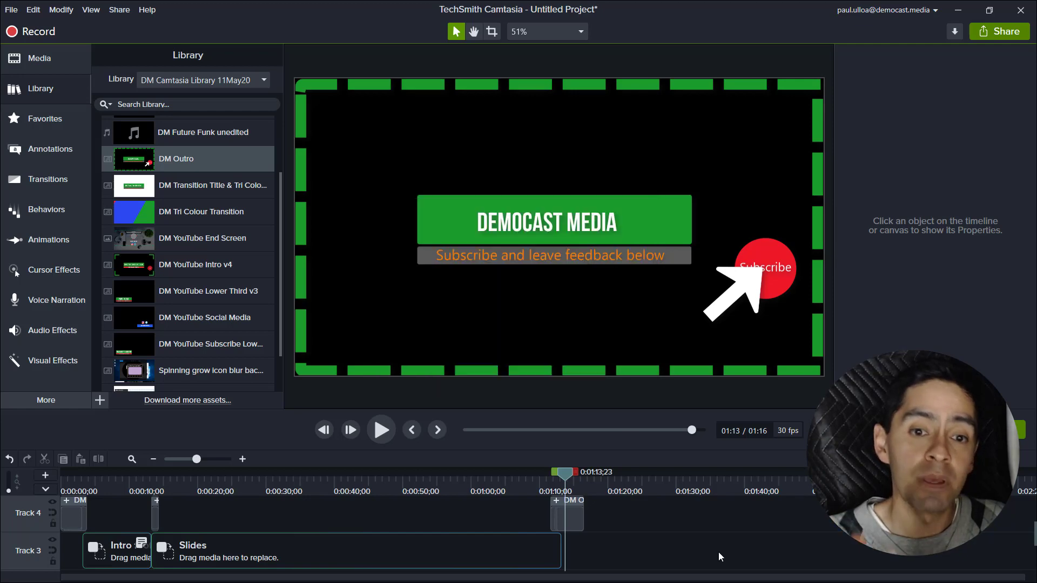
pyautogui.click(10, 10)
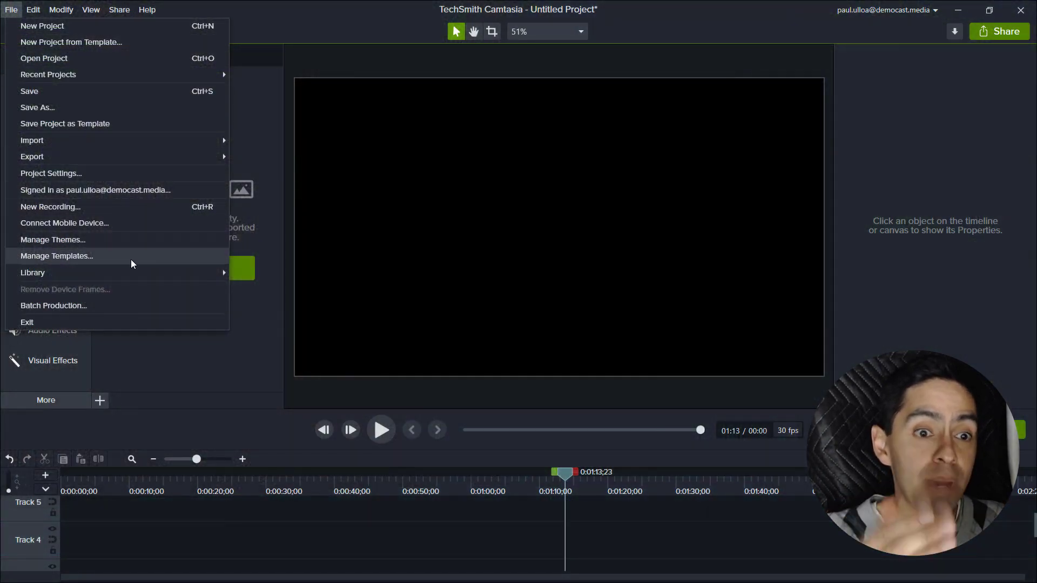
pyautogui.click(130, 259)
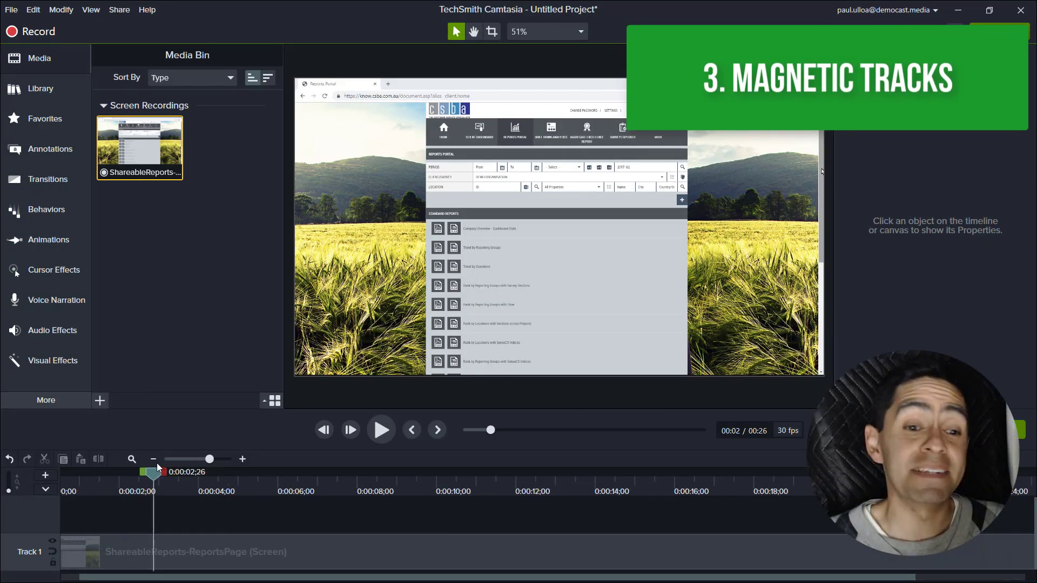
# Step: Make Track 1 magnetic to close the recording's gaps, then cut out the span around 10–11 seconds
pyautogui.moveTo(157, 467); pyautogui.dragTo(275, 469)
pyautogui.rightClick(300, 551)
pyautogui.click(271, 475)
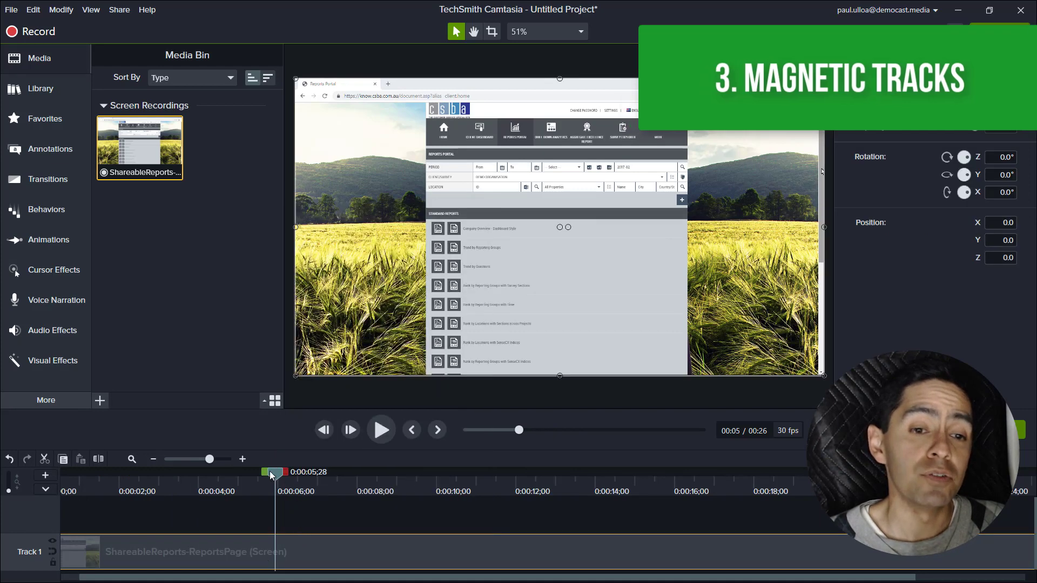
pyautogui.moveTo(162, 551); pyautogui.dragTo(238, 537)
pyautogui.scroll(-3, 238, 537)
pyautogui.moveTo(324, 474); pyautogui.dragTo(373, 475)
pyautogui.press('Delete')
pyautogui.click(52, 552)
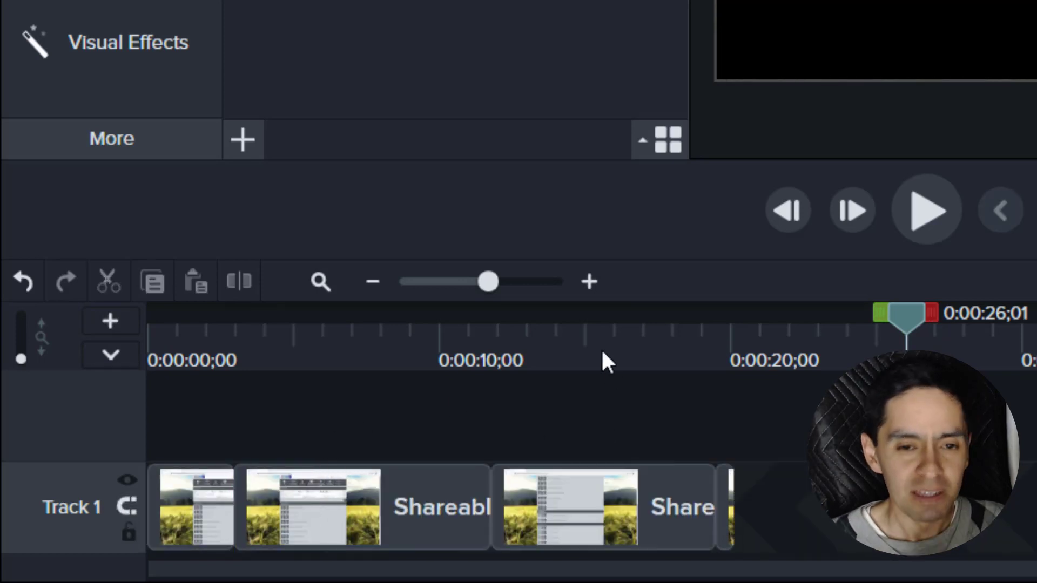
pyautogui.moveTo(604, 354); pyautogui.dragTo(474, 318)
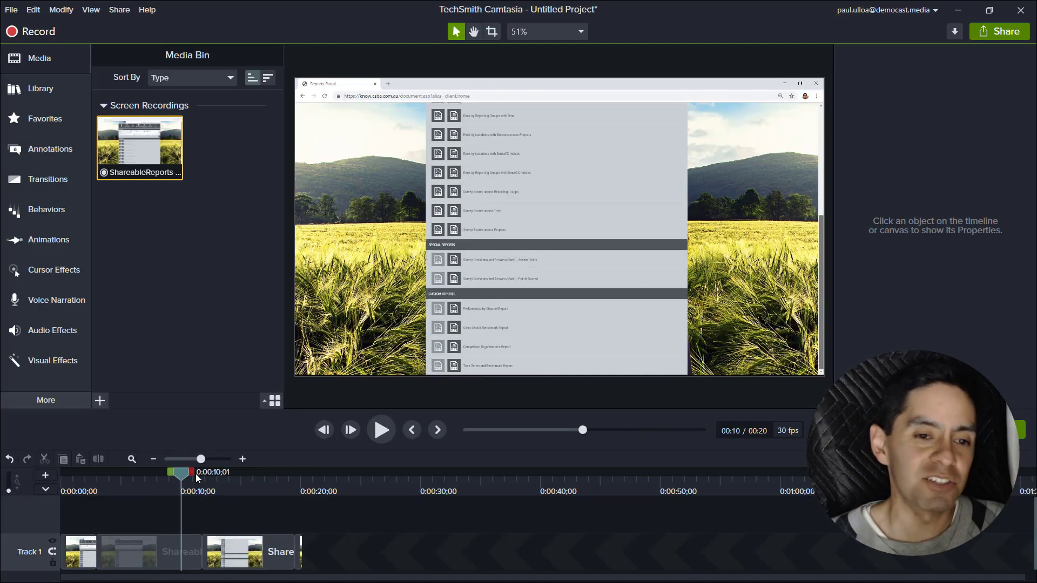
pyautogui.moveTo(196, 474); pyautogui.dragTo(216, 475)
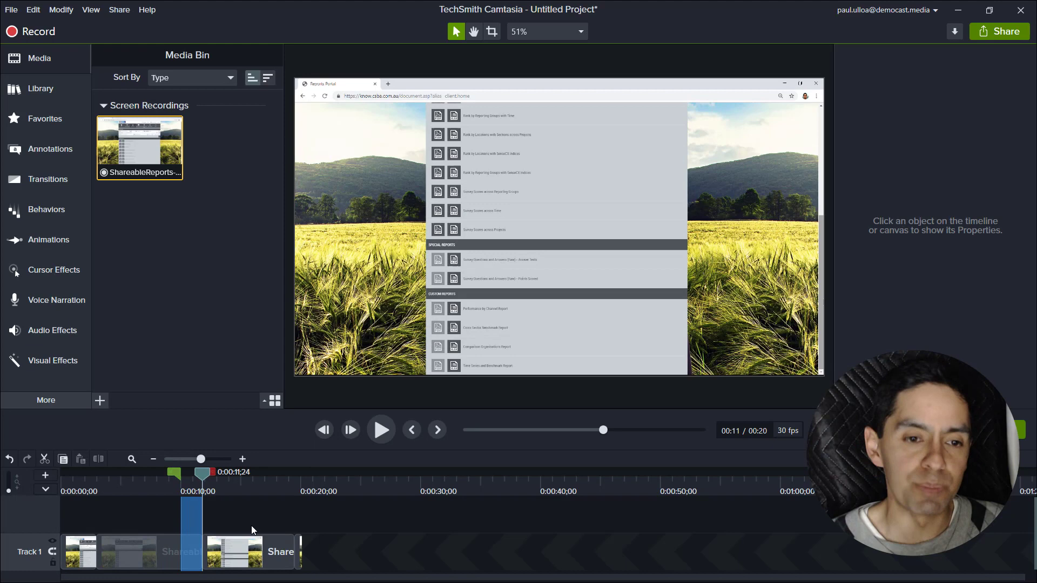
pyautogui.press('Delete')
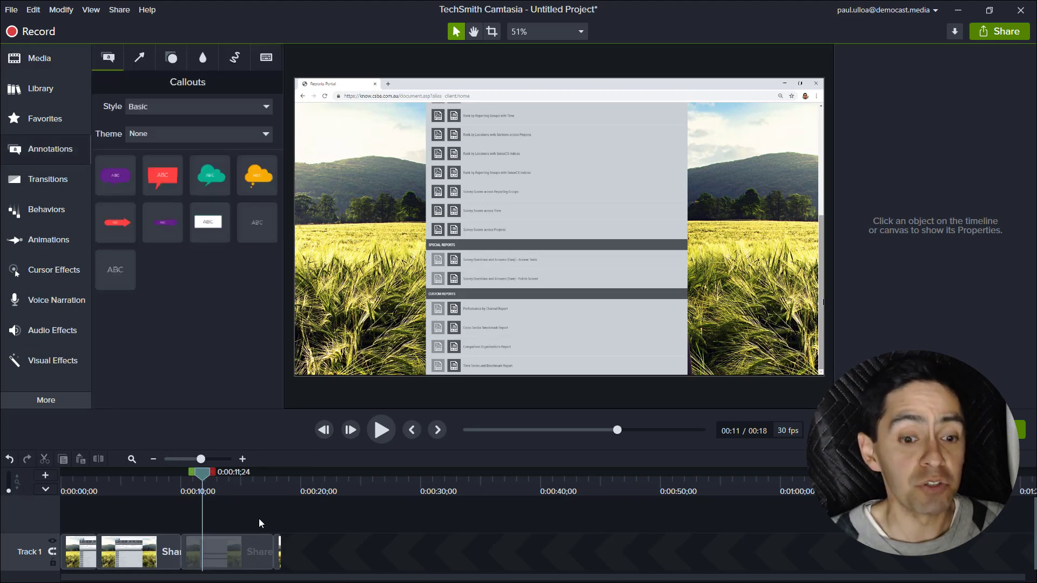
# Step: Add a purple arrow callout reading 'Click here' and give it the Fly In behavior
pyautogui.hotkey('ctrl', '4')
pyautogui.moveTo(162, 222); pyautogui.dragTo(117, 477)
pyautogui.click(81, 475)
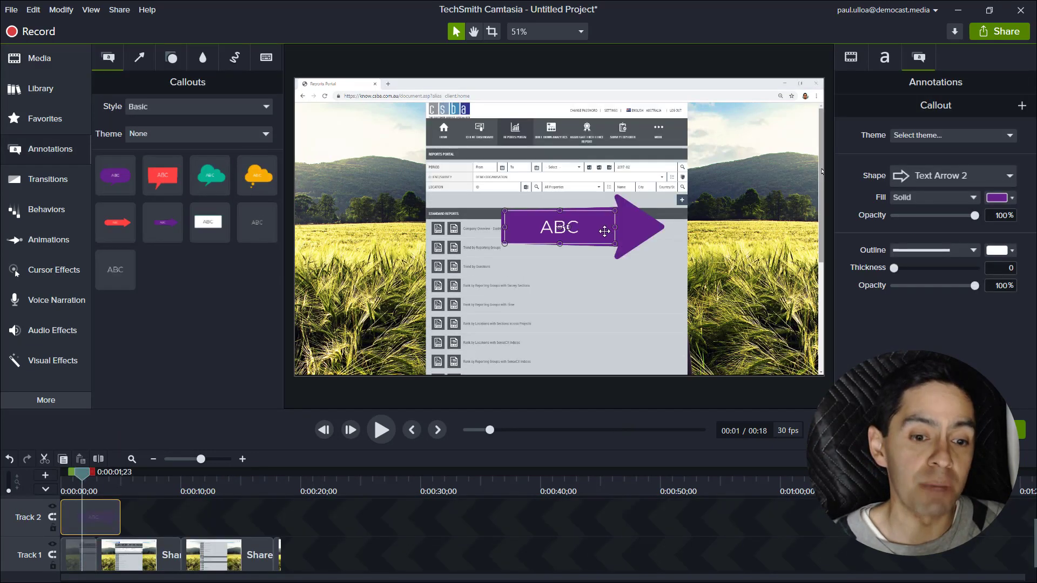
pyautogui.moveTo(560, 227); pyautogui.dragTo(415, 261)
pyautogui.doubleClick(416, 260)
pyautogui.write('Click here')
pyautogui.press('Escape')
pyautogui.click(488, 270)
pyautogui.hotkey('ctrl', '6')
pyautogui.moveTo(233, 162); pyautogui.dragTo(92, 517)
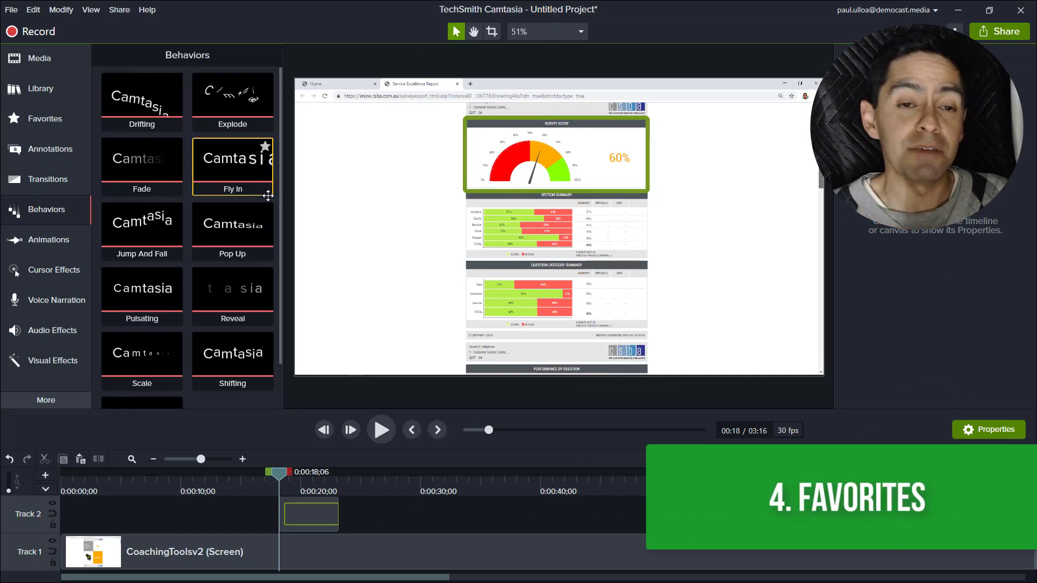
# Step: Apply Fade to the Track 2 clip, add a red star shape, and apply the favorite Fade to it
pyautogui.moveTo(142, 162); pyautogui.dragTo(313, 509)
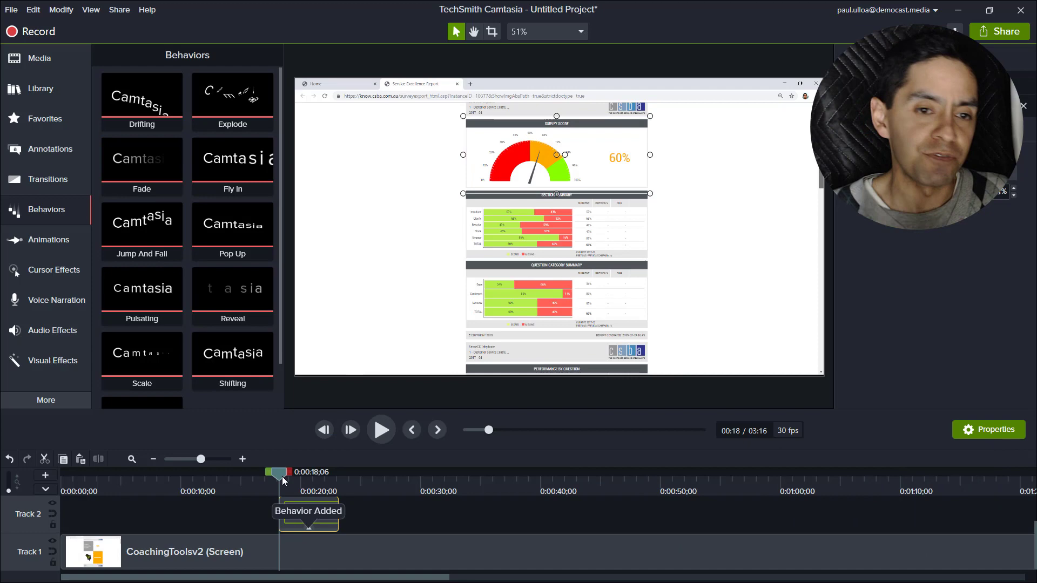
pyautogui.moveTo(282, 476); pyautogui.dragTo(346, 473)
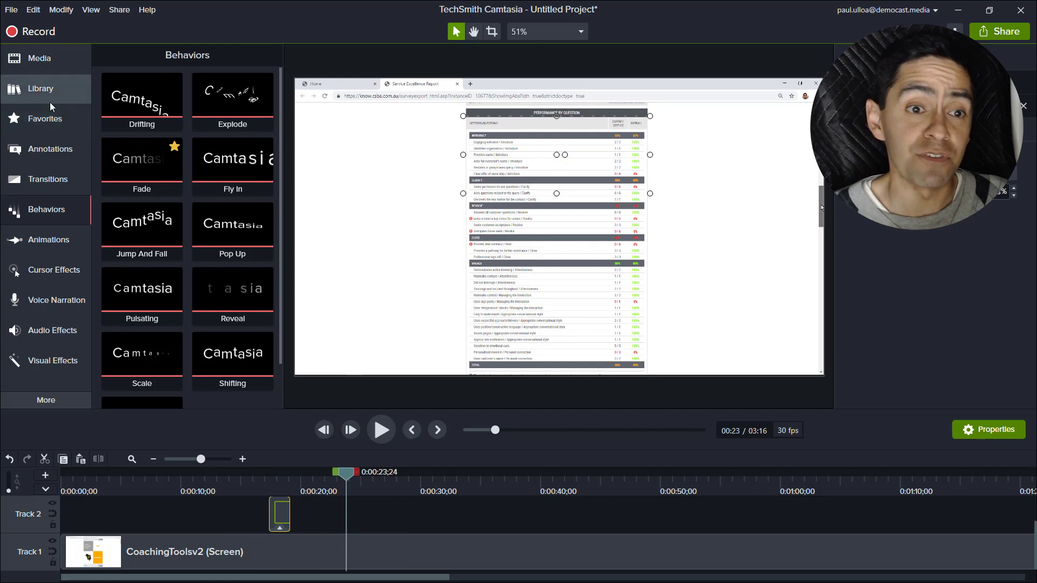
pyautogui.click(44, 119)
pyautogui.press('a')
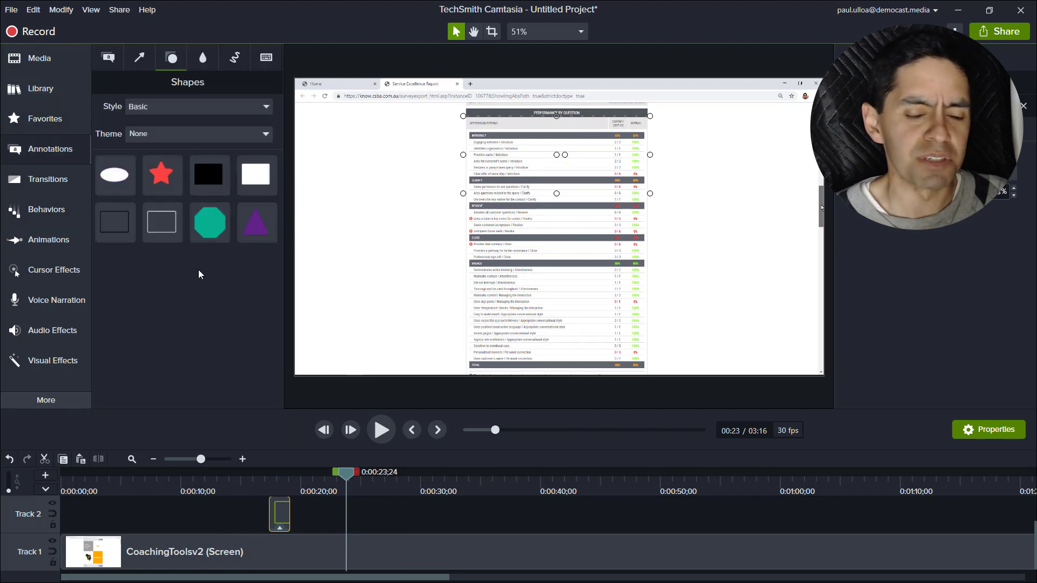
pyautogui.moveTo(161, 174)
pyautogui.mouseDown()
pyautogui.moveTo(378, 227)
pyautogui.moveTo(460, 234)
pyautogui.moveTo(449, 221)
pyautogui.moveTo(464, 234)
pyautogui.mouseUp()
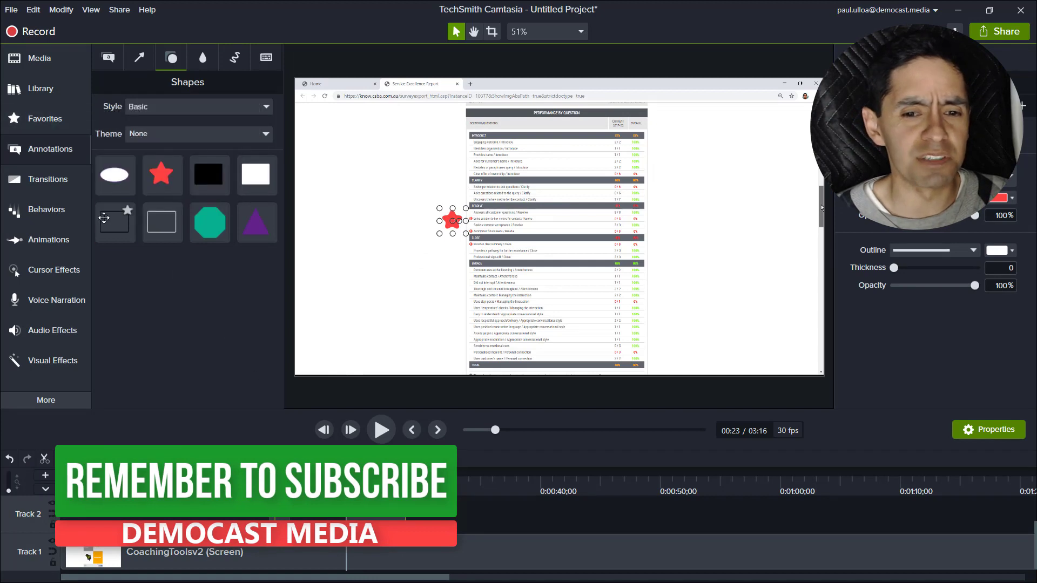
pyautogui.click(44, 118)
pyautogui.moveTo(141, 125); pyautogui.dragTo(378, 513)
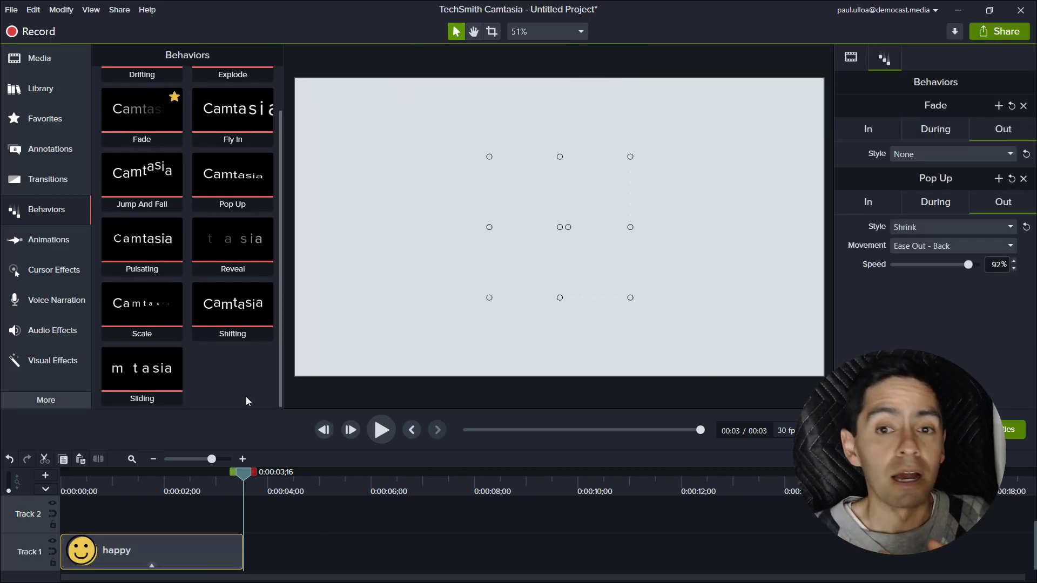
# Step: Save the Pop Up behavior's settings as a preset named 'Grow & Shrink'
pyautogui.scroll(1, 256, 376)
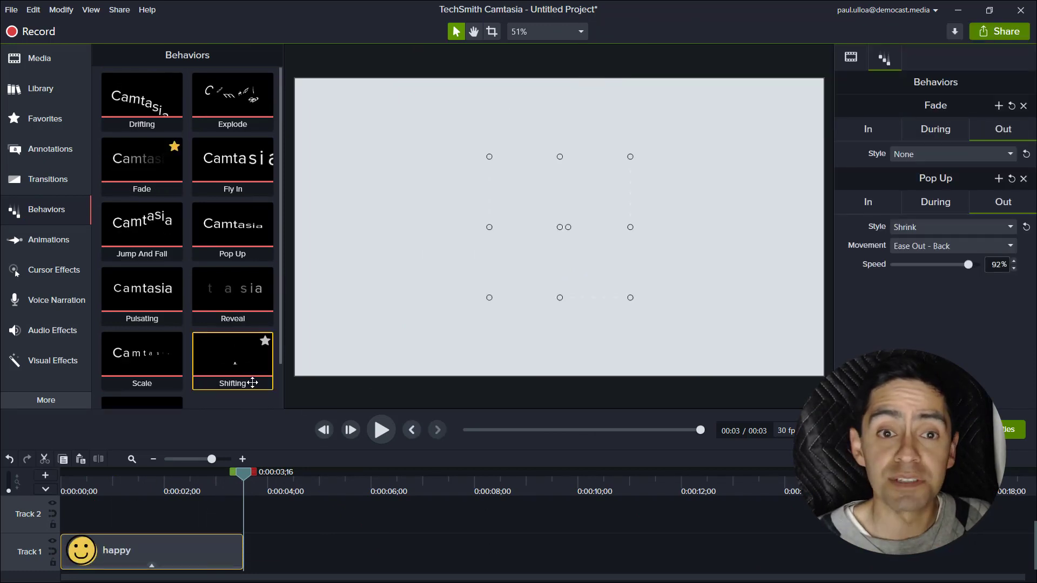
pyautogui.click(998, 106)
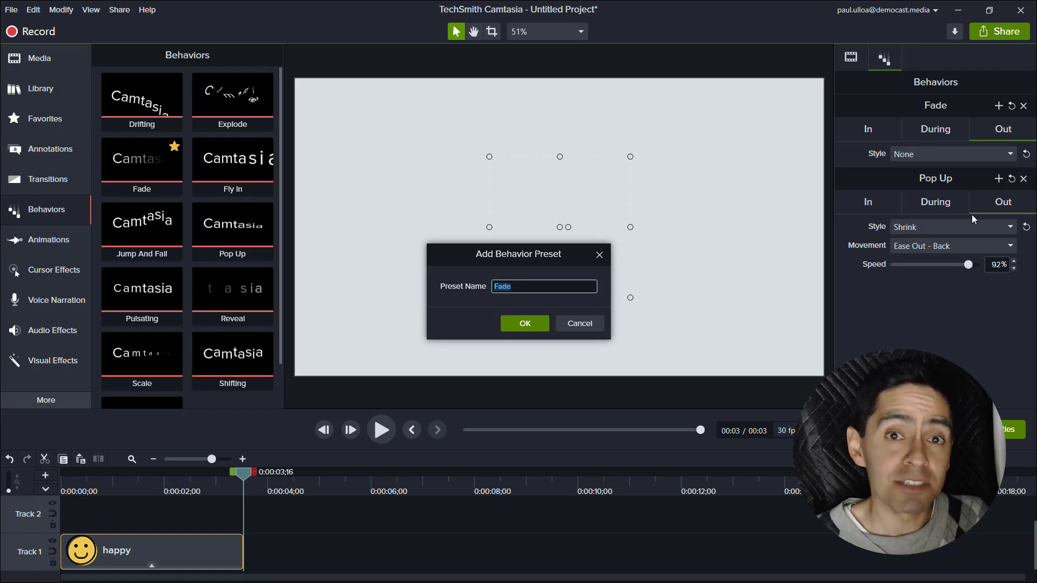
pyautogui.click(580, 323)
pyautogui.click(999, 179)
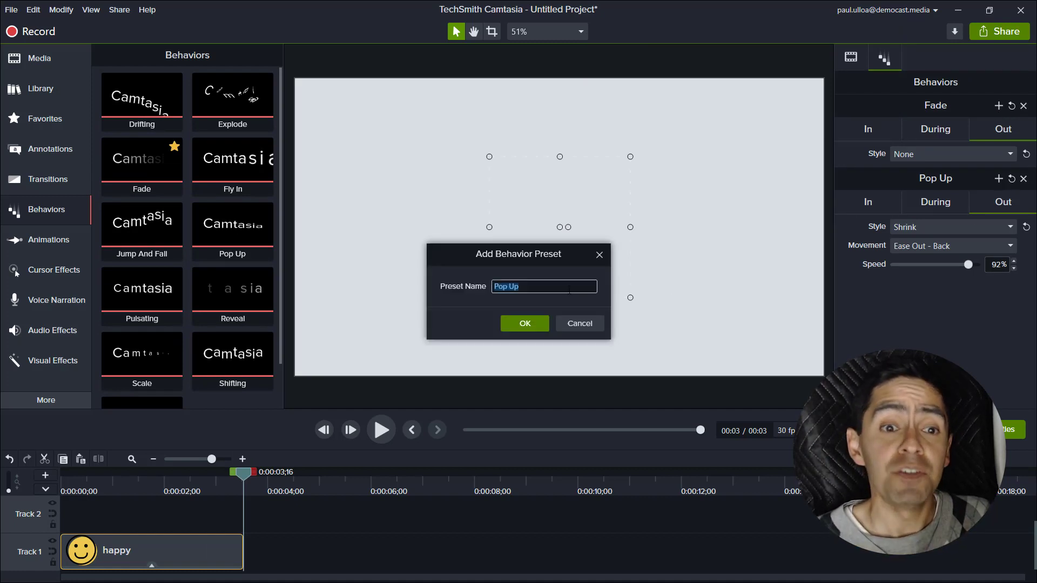
pyautogui.write('Grow & Shrink')
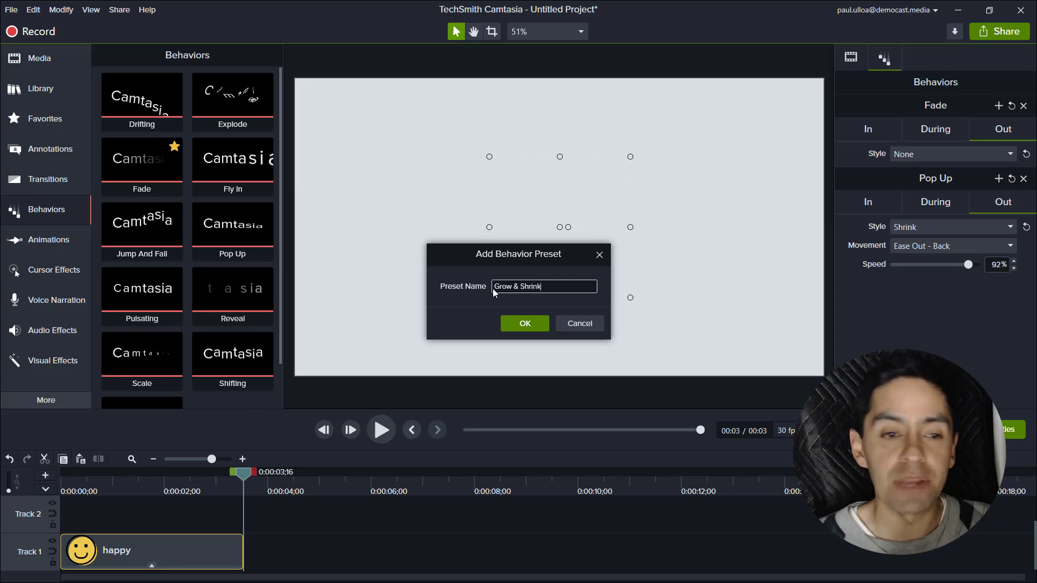
pyautogui.click(525, 323)
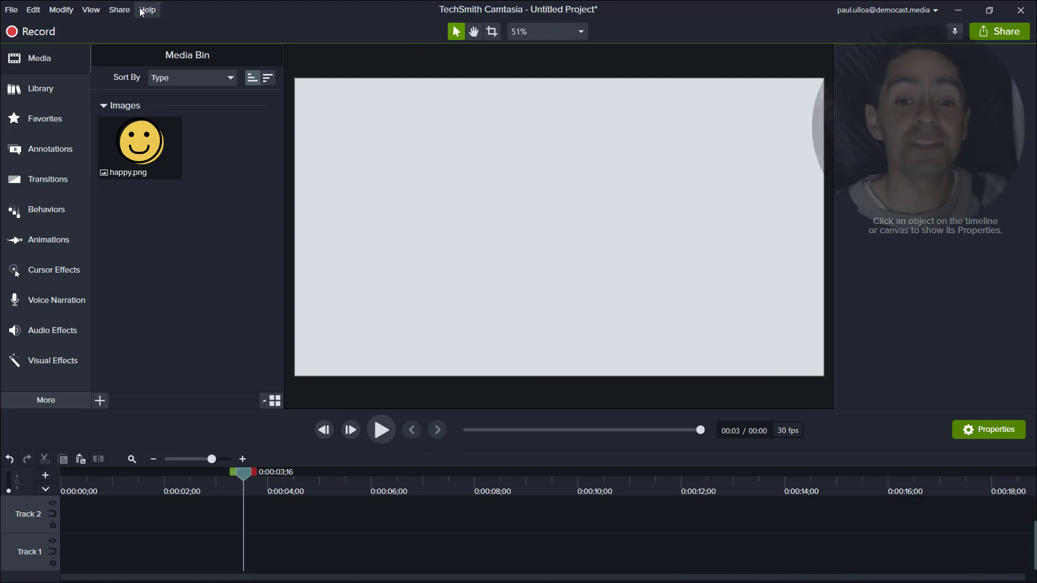
# Step: Export a Camtasia package with a template, DM Camtasia Library 11May20, My Favorites and the Default theme
pyautogui.click(12, 10)
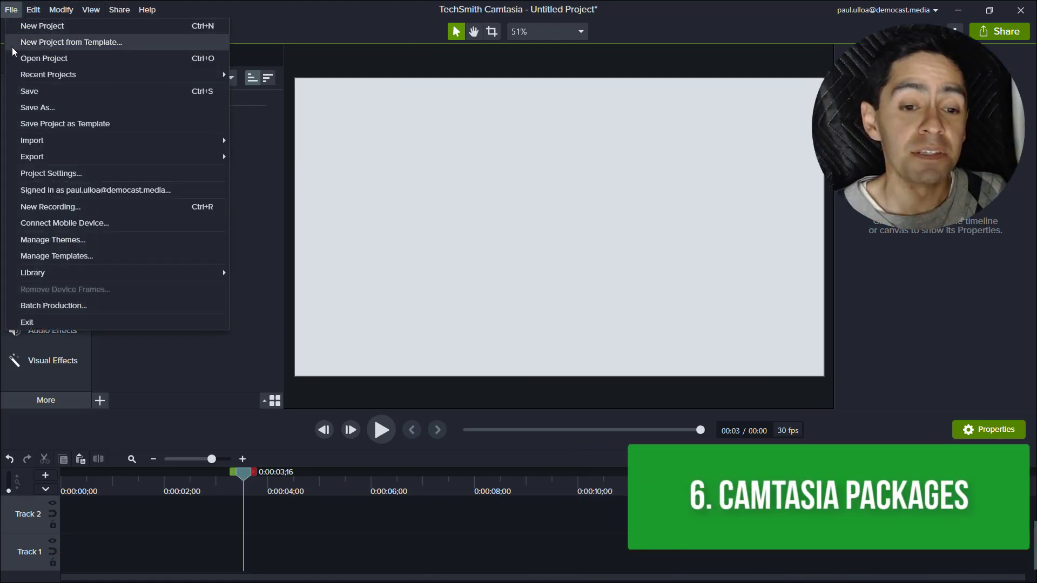
pyautogui.moveTo(185, 158)
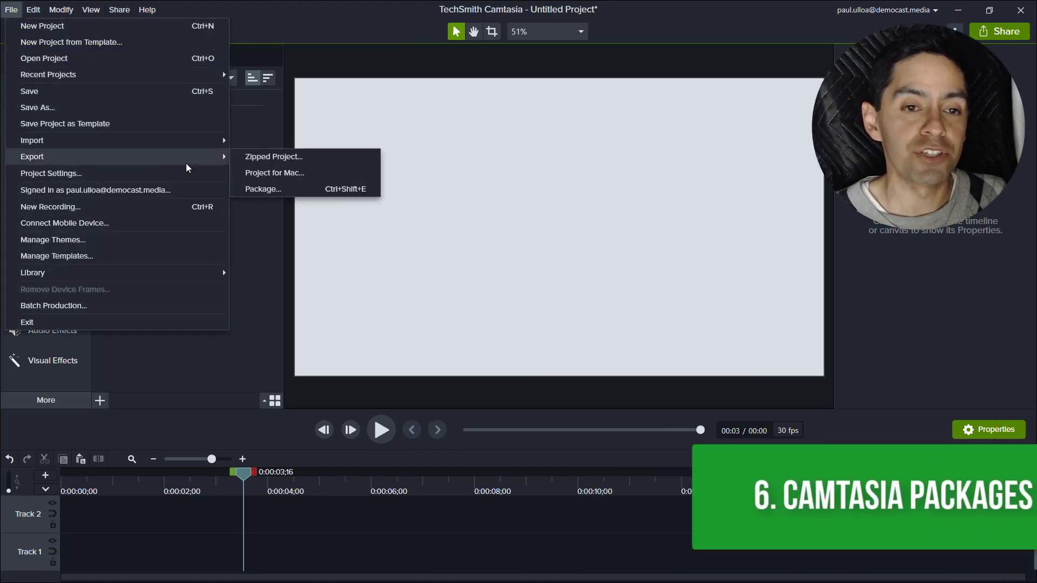
pyautogui.click(290, 190)
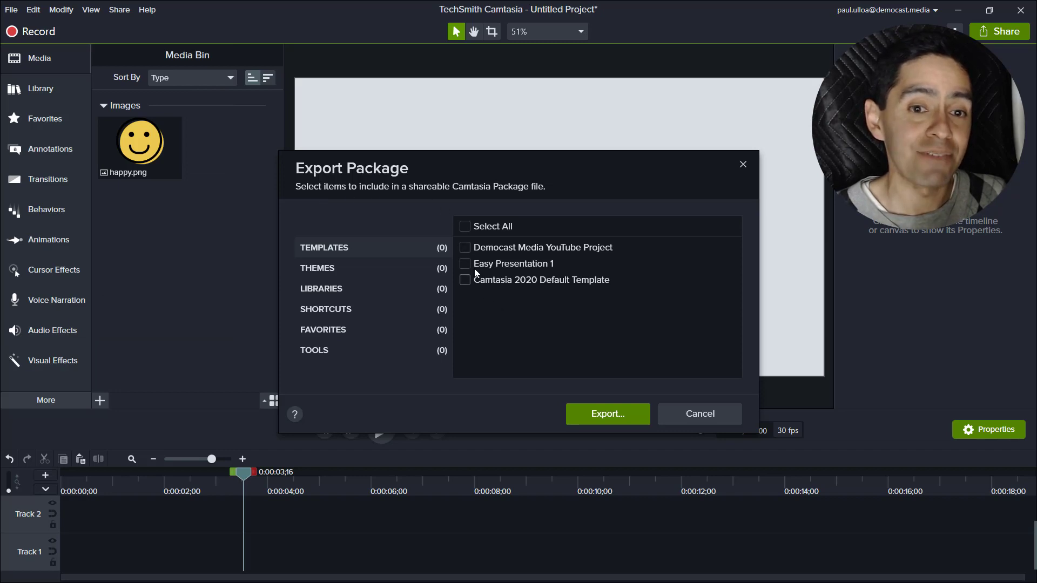
pyautogui.click(440, 295)
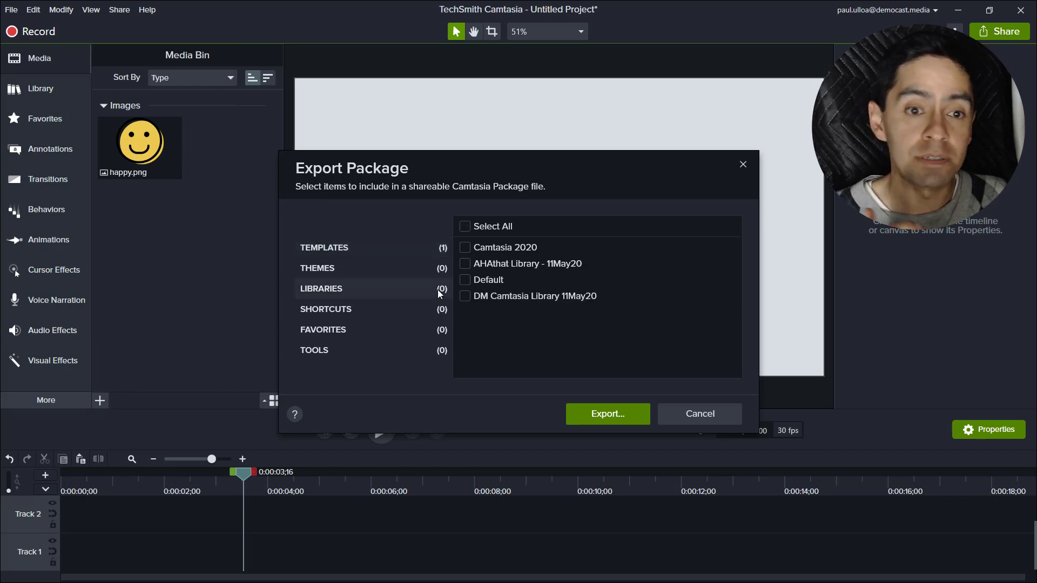
pyautogui.click(464, 297)
pyautogui.click(442, 334)
pyautogui.click(464, 248)
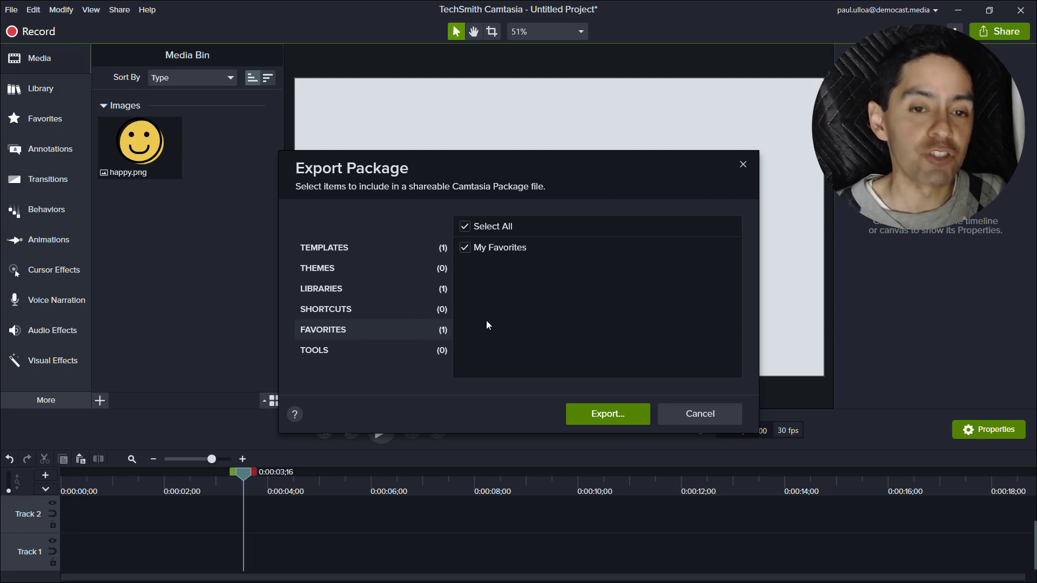
pyautogui.click(429, 269)
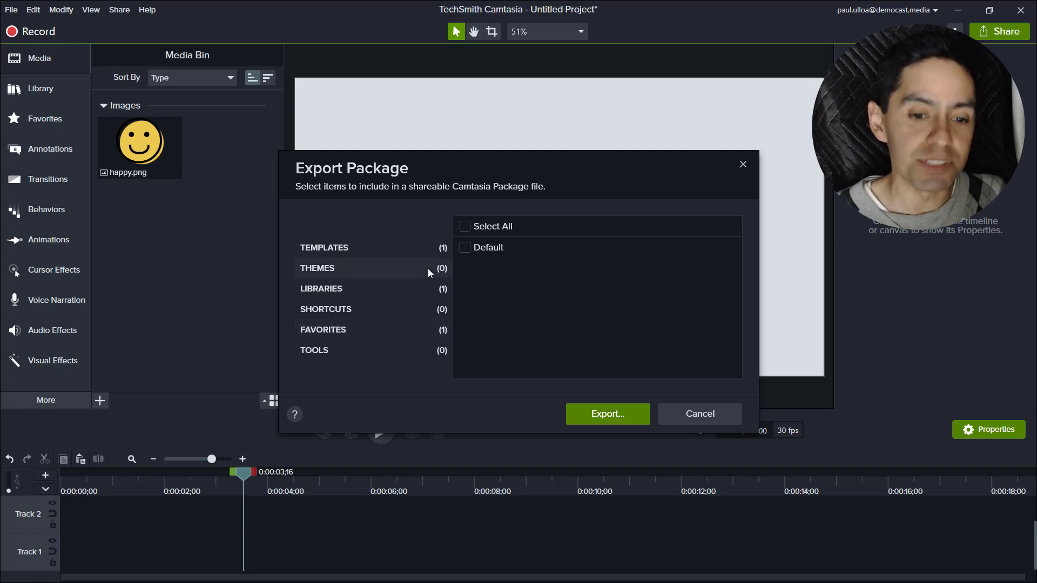
pyautogui.click(630, 416)
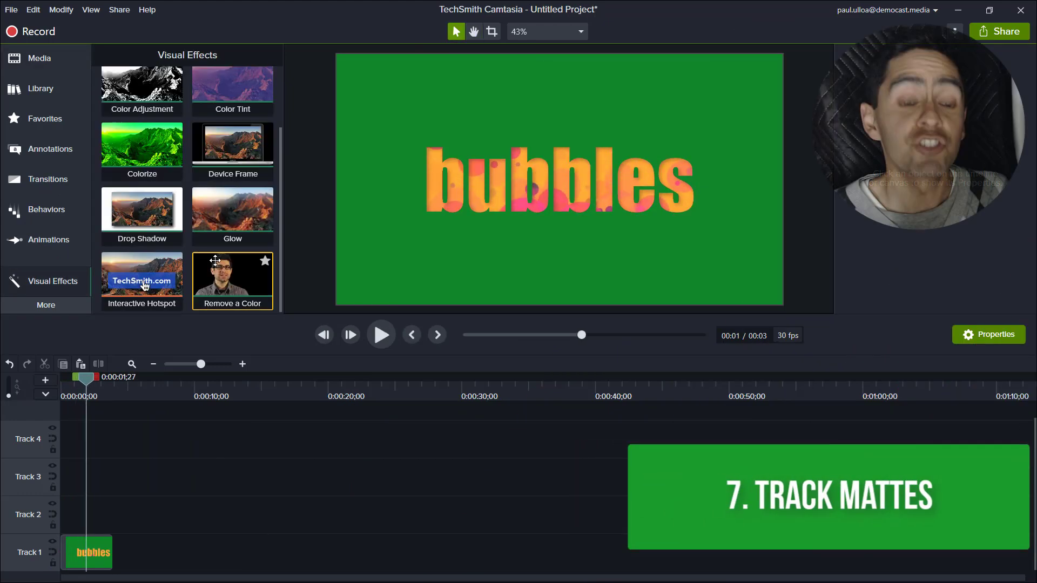
# Step: Apply Remove a Color to the bubbles clip, sampling out the green background, and preview it
pyautogui.moveTo(232, 281); pyautogui.dragTo(86, 551)
pyautogui.click(999, 204)
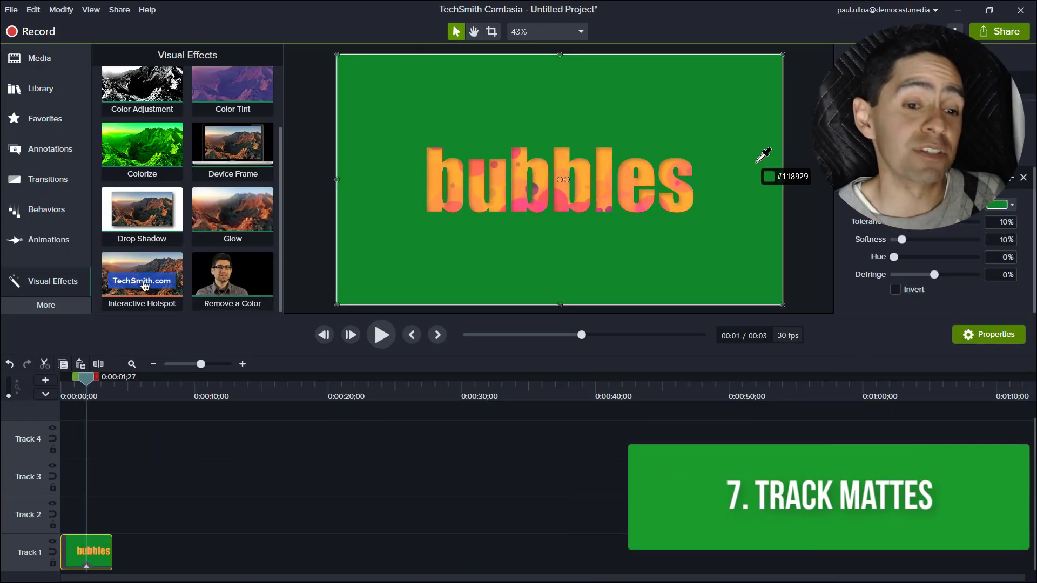
pyautogui.click(757, 162)
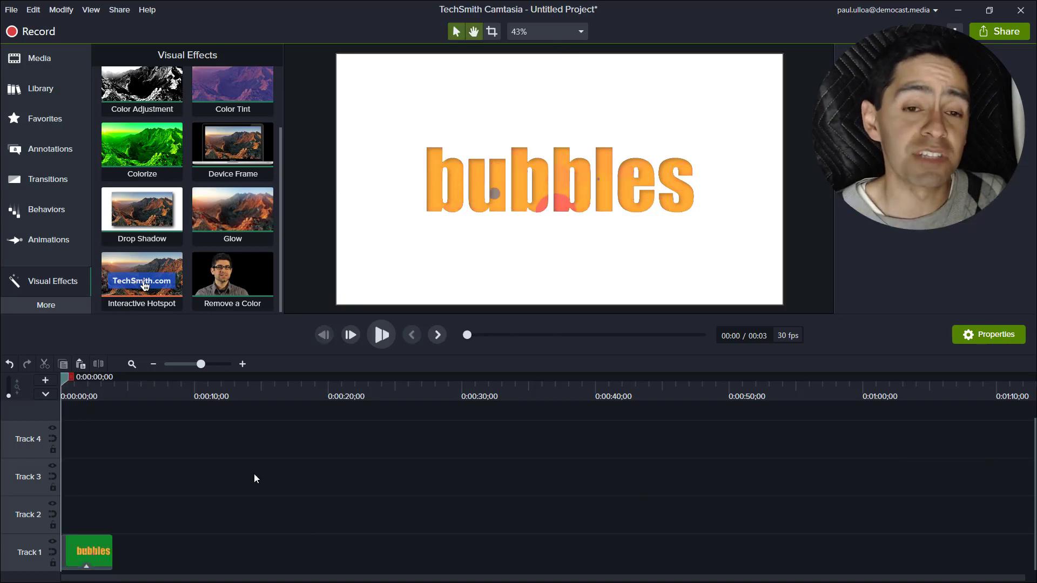
pyautogui.press('space')
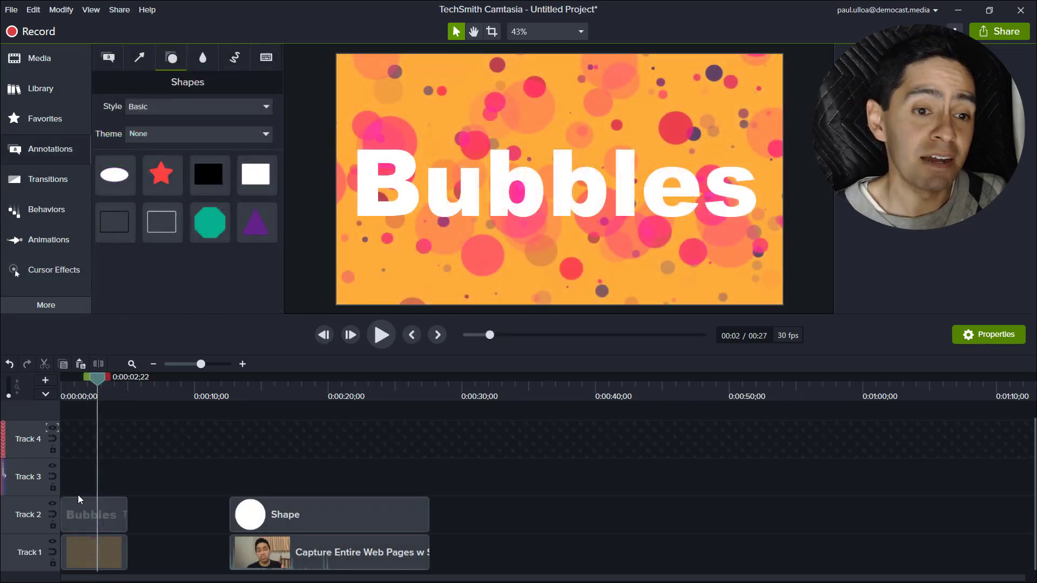
# Step: Set Track 2's track matte to Alpha so the bubbles show inside the Bubbles text
pyautogui.click(52, 504)
pyautogui.click(78, 419)
pyautogui.click(60, 378)
pyautogui.moveTo(60, 376); pyautogui.dragTo(118, 387)
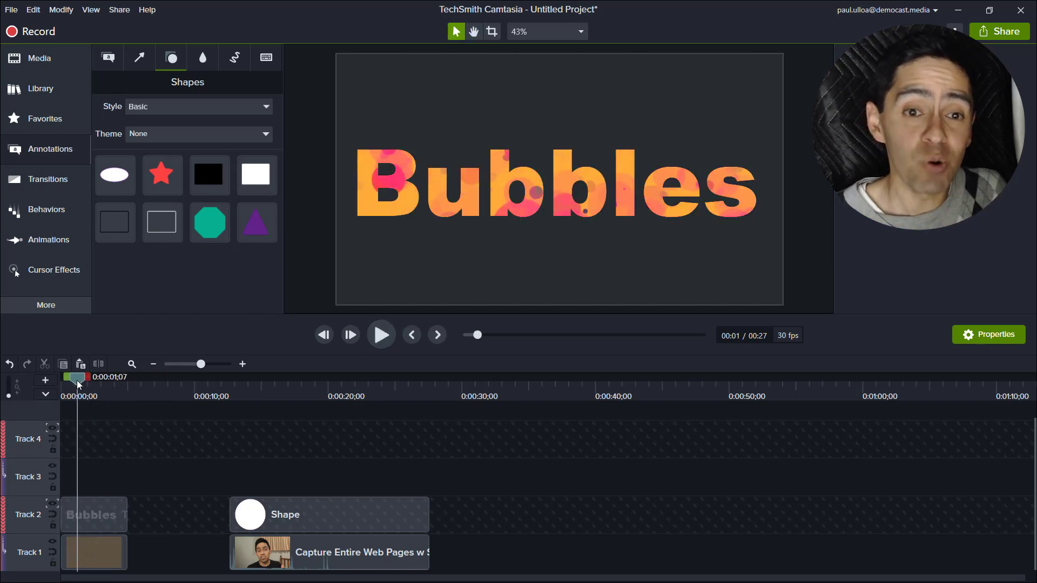
# Step: Show the webcam video matted inside a circle, trying inverted matte before returning to alpha
pyautogui.click(241, 393)
pyautogui.moveTo(241, 393); pyautogui.dragTo(264, 392)
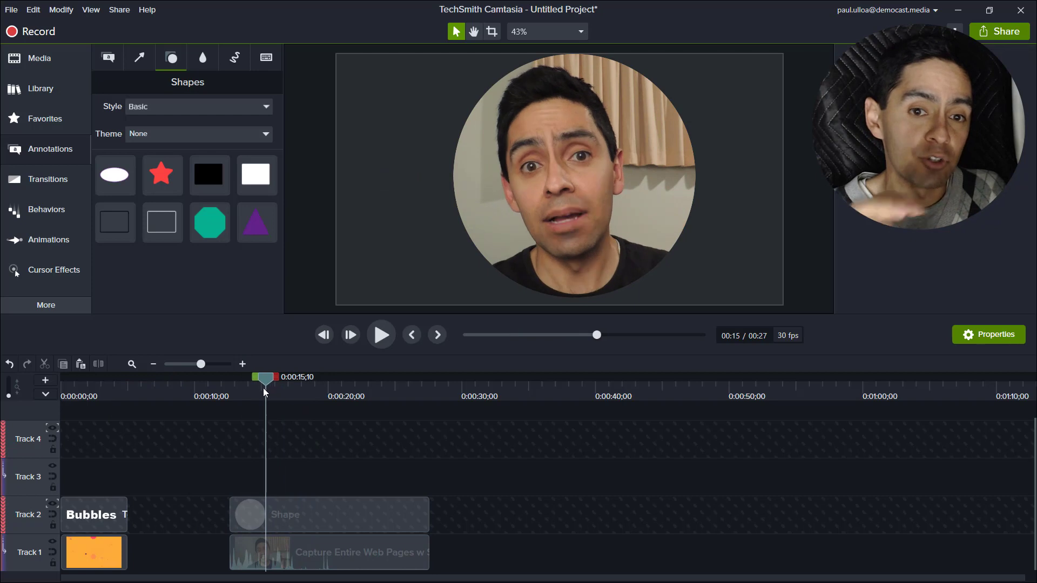
pyautogui.click(52, 504)
pyautogui.click(92, 433)
pyautogui.click(53, 504)
pyautogui.click(93, 400)
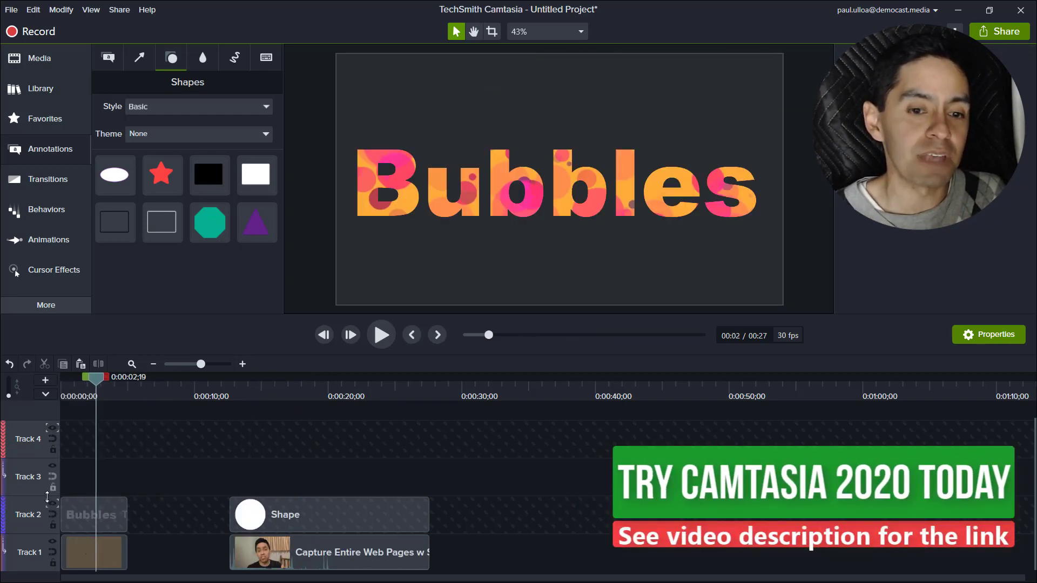
pyautogui.click(52, 504)
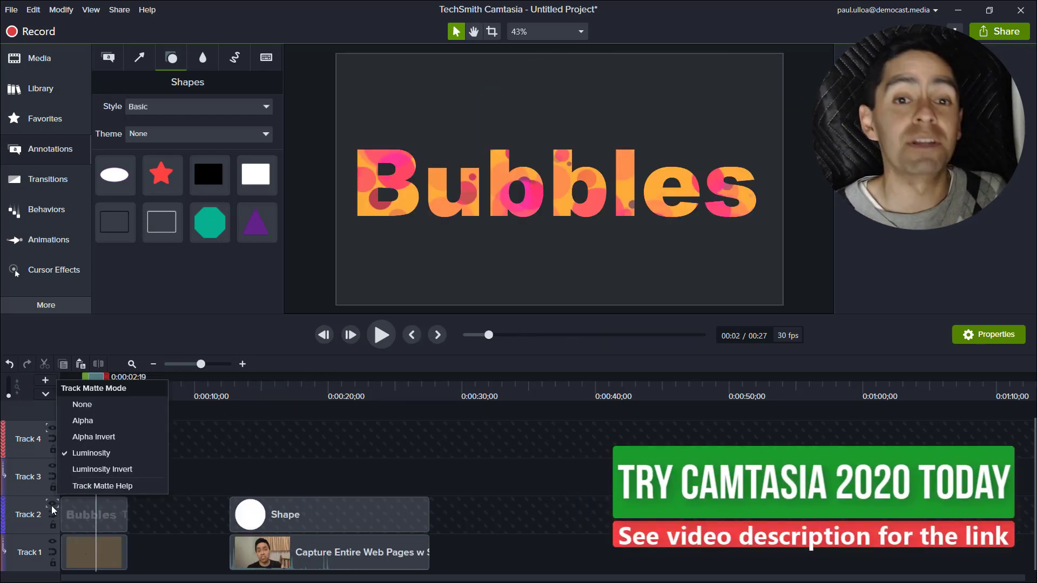
pyautogui.click(83, 421)
pyautogui.click(265, 388)
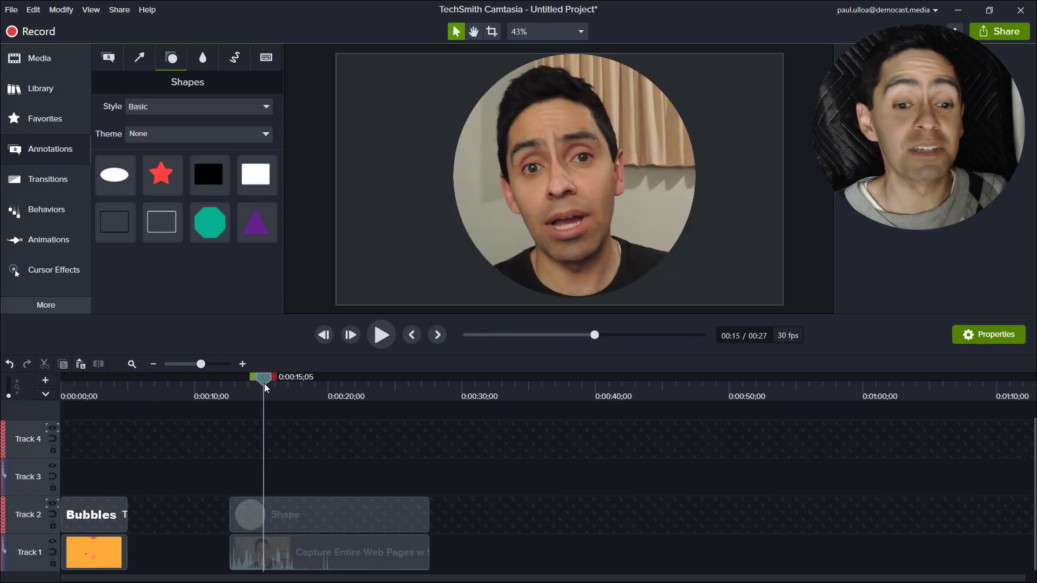
pyautogui.moveTo(264, 388)
pyautogui.mouseDown()
pyautogui.moveTo(277, 388)
pyautogui.moveTo(267, 388)
pyautogui.mouseUp()
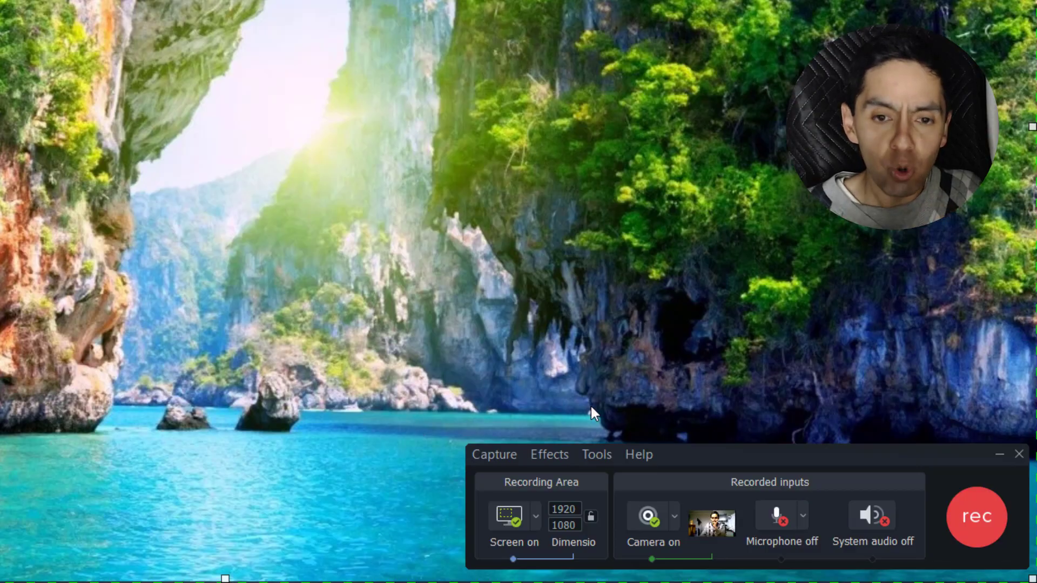
# Step: Switch the recorder camera to the c922 Pro Stream Webcam at 1920 x 1080
pyautogui.click(675, 525)
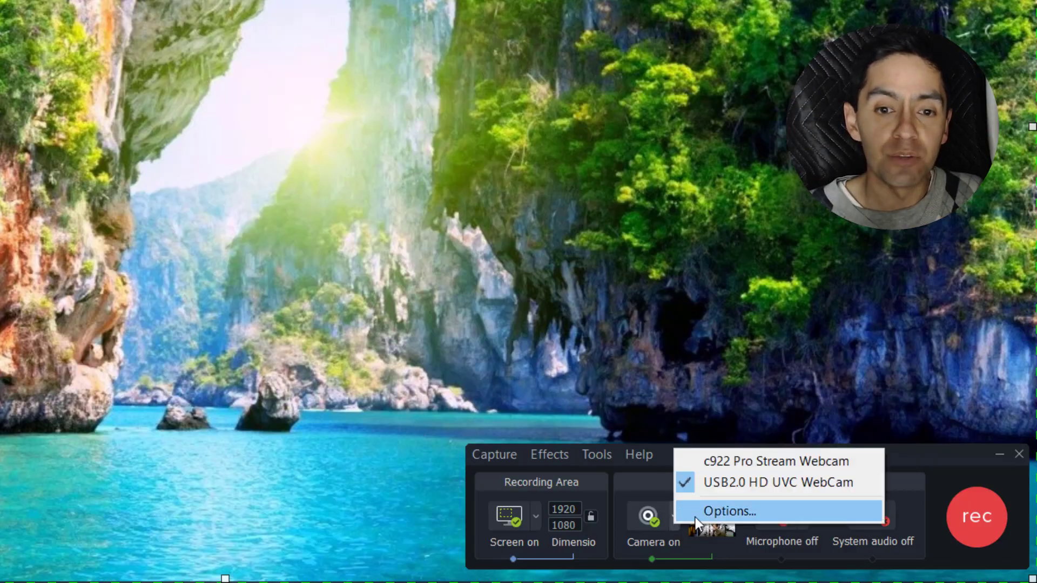
pyautogui.click(775, 517)
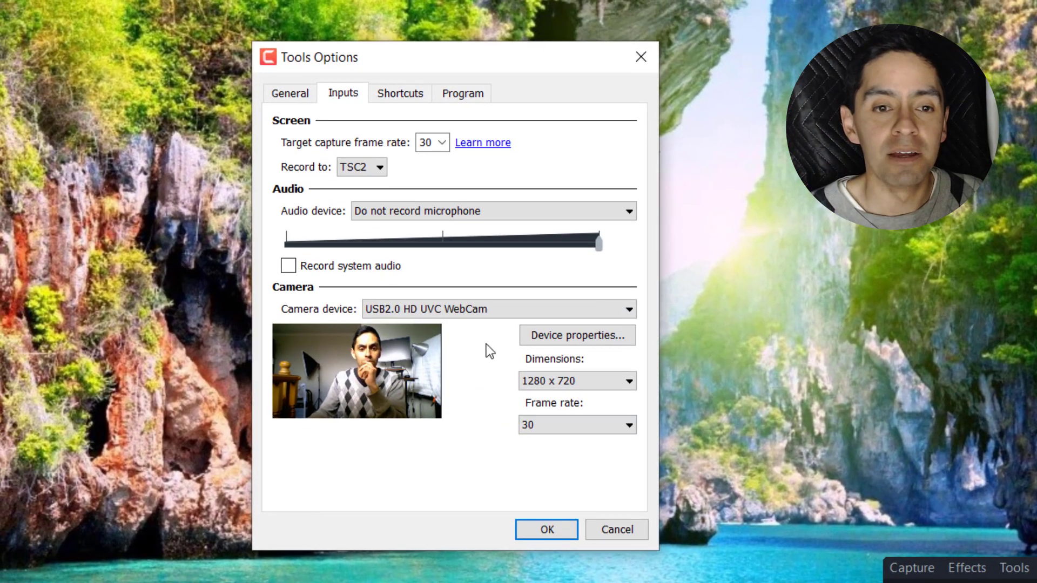
pyautogui.click(630, 381)
pyautogui.click(633, 381)
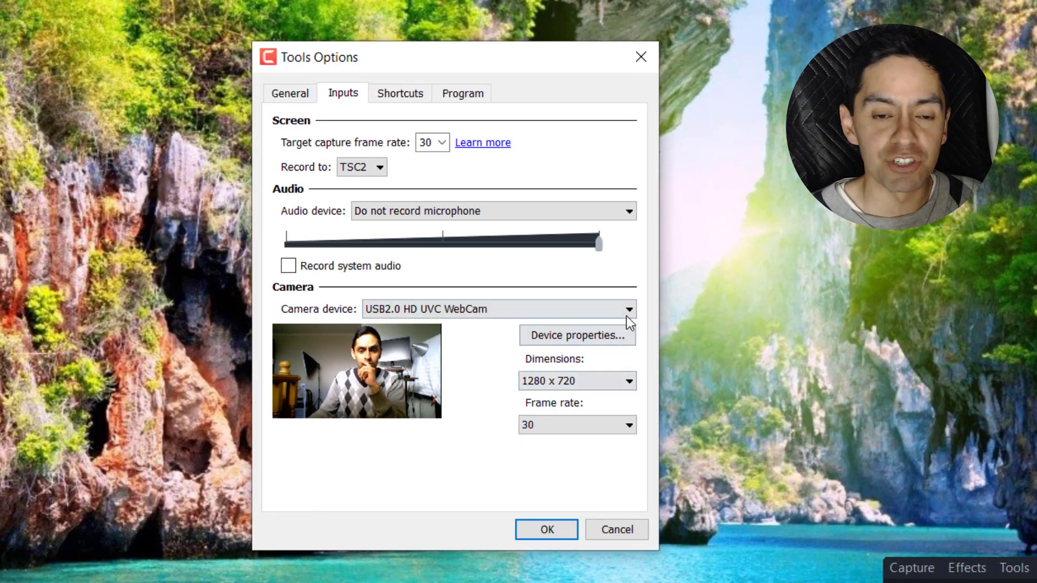
pyautogui.click(626, 312)
pyautogui.click(450, 412)
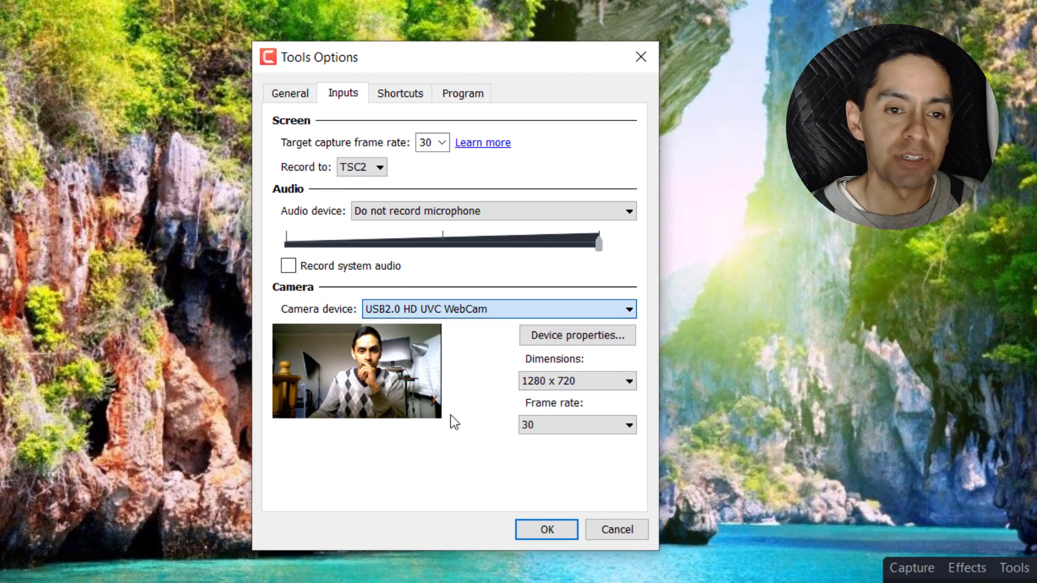
pyautogui.press('Down')
pyautogui.click(630, 382)
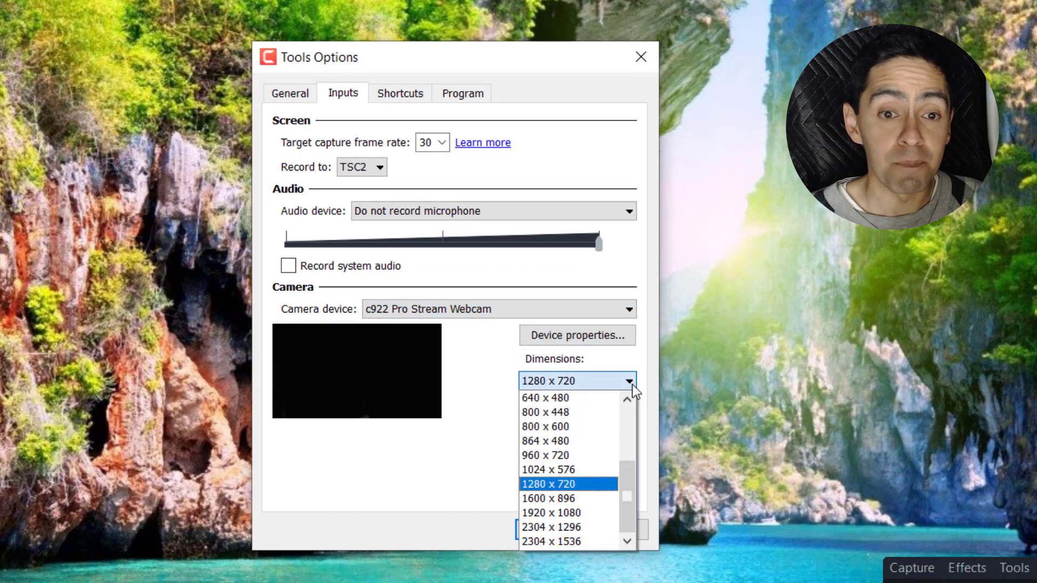
pyautogui.click(598, 513)
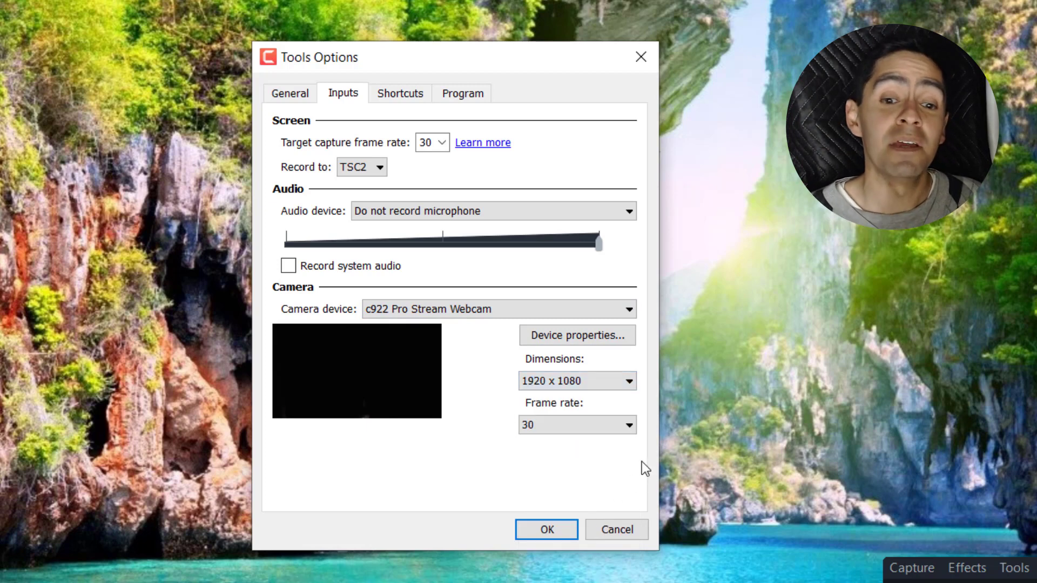
# Step: Review the webcam's device properties, checking camera control and image adjustment settings
pyautogui.click(623, 338)
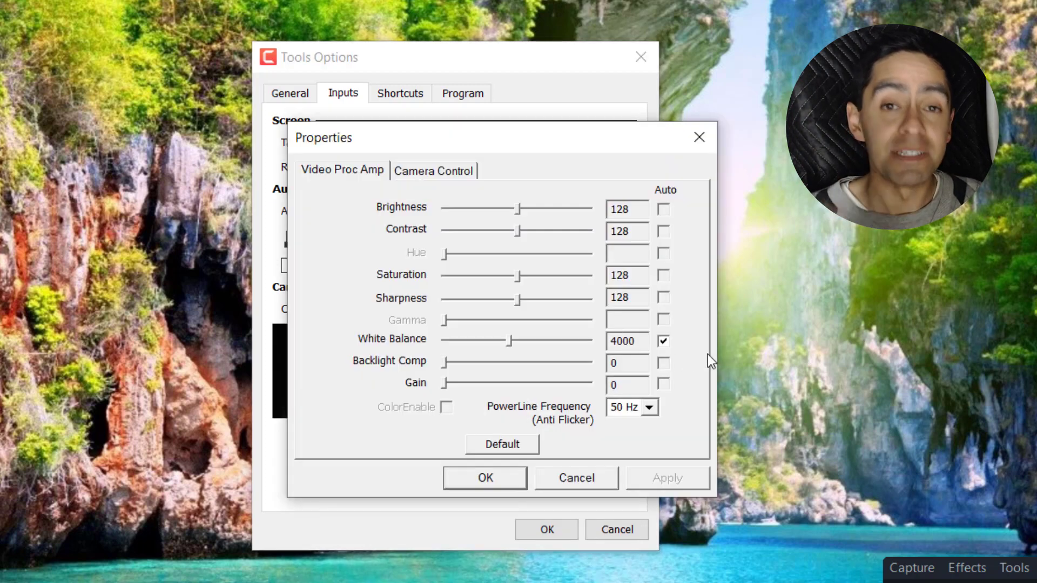
pyautogui.click(458, 172)
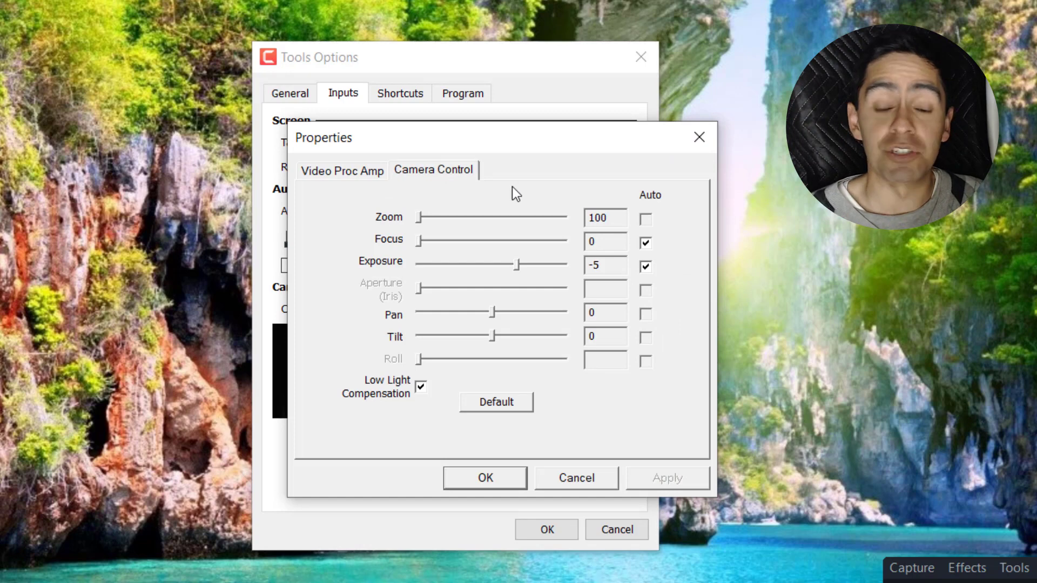
pyautogui.click(377, 174)
pyautogui.click(699, 137)
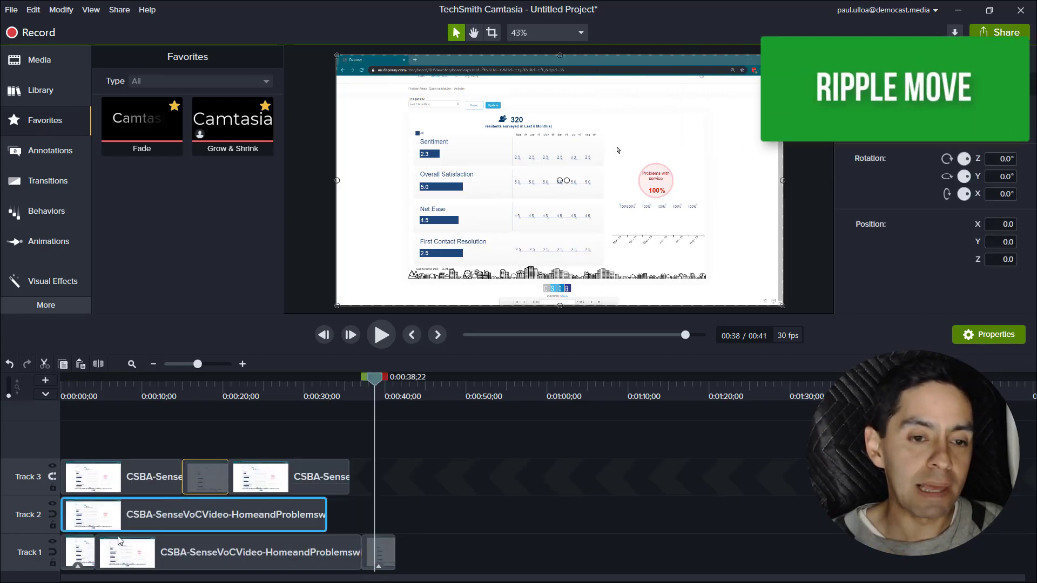
# Step: Ripple move the last Track 1 clip next to the first, pushing later clips right
pyautogui.click(90, 550)
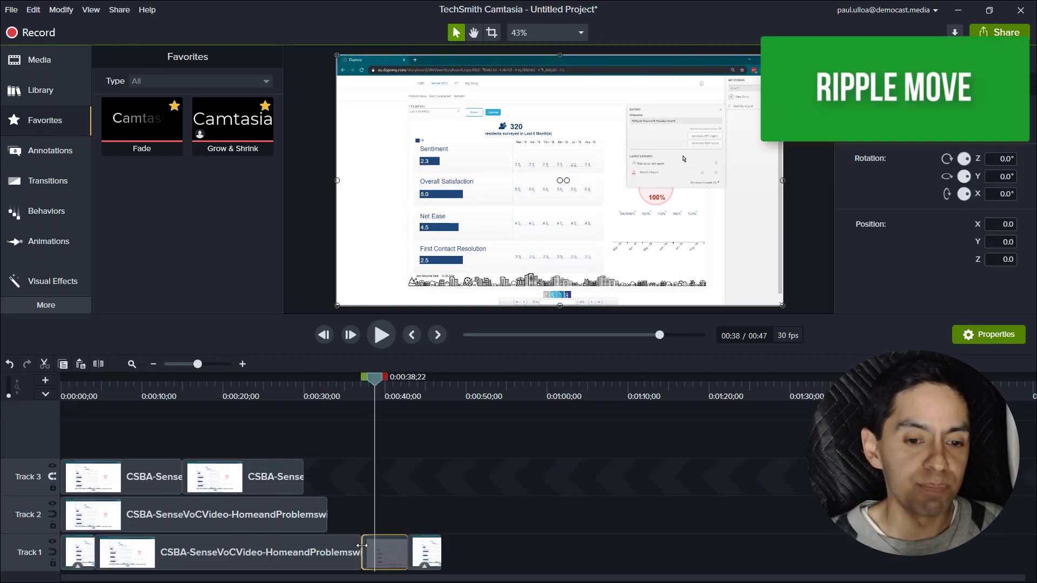
pyautogui.click(427, 556)
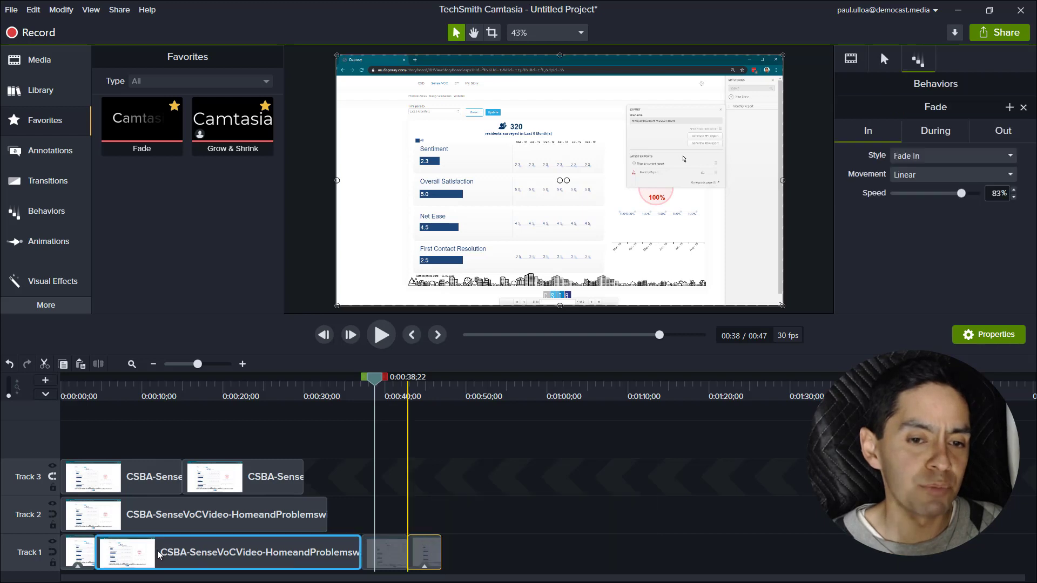
pyautogui.moveTo(95, 538); pyautogui.dragTo(199, 476)
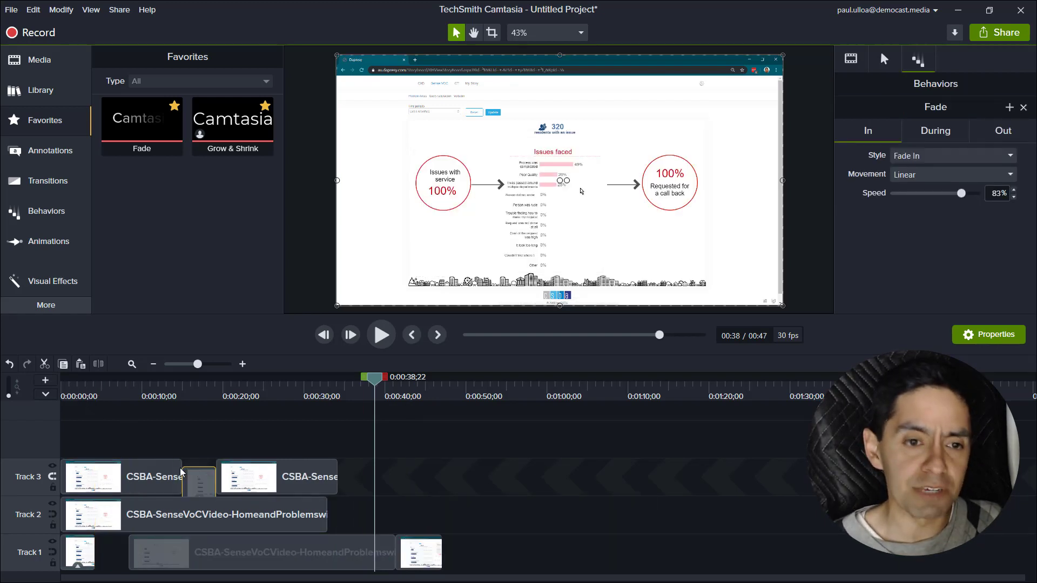
pyautogui.click(135, 424)
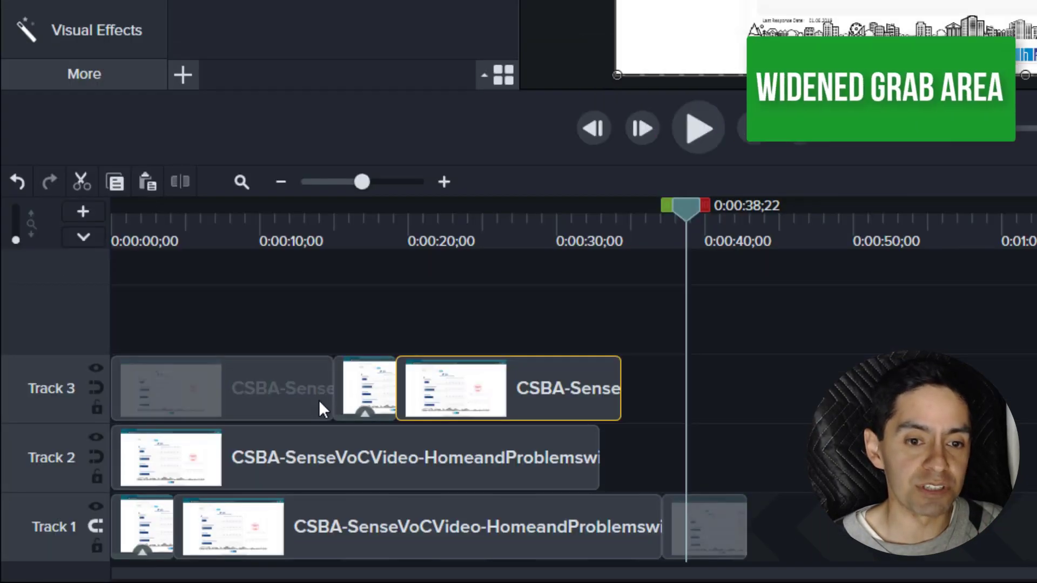
# Step: Trim the first Track 3 clip shorter and adjust the short clip's length
pyautogui.click(322, 409)
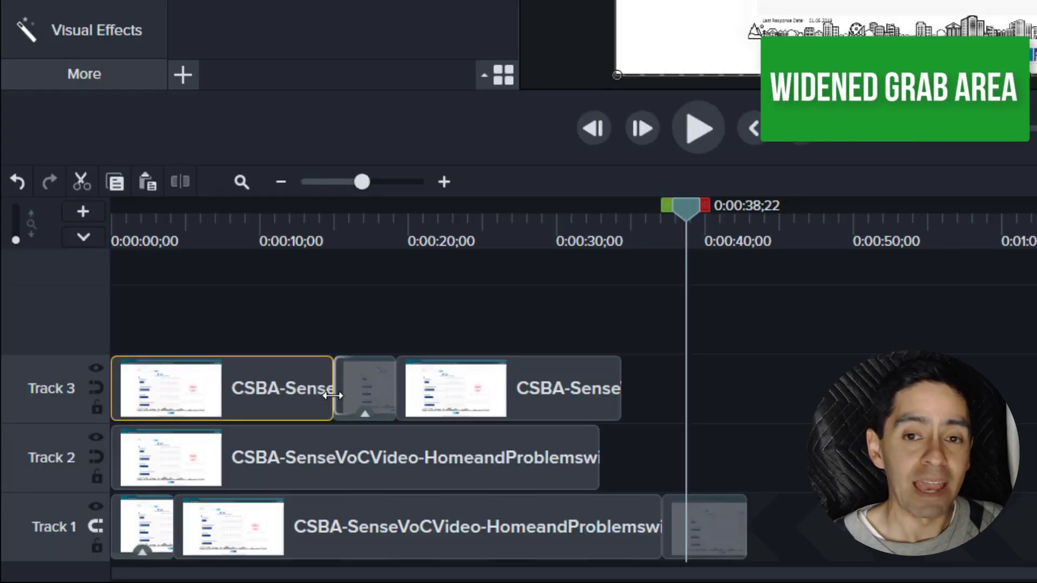
pyautogui.moveTo(331, 396)
pyautogui.mouseDown()
pyautogui.moveTo(261, 389)
pyautogui.moveTo(358, 384)
pyautogui.moveTo(335, 385)
pyautogui.mouseUp()
pyautogui.click(370, 399)
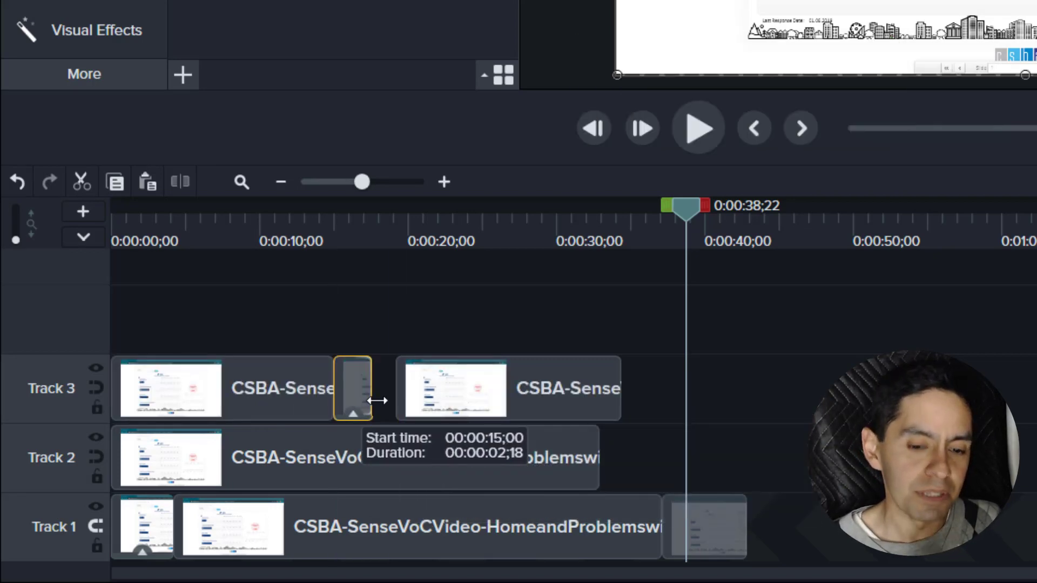
pyautogui.click(510, 313)
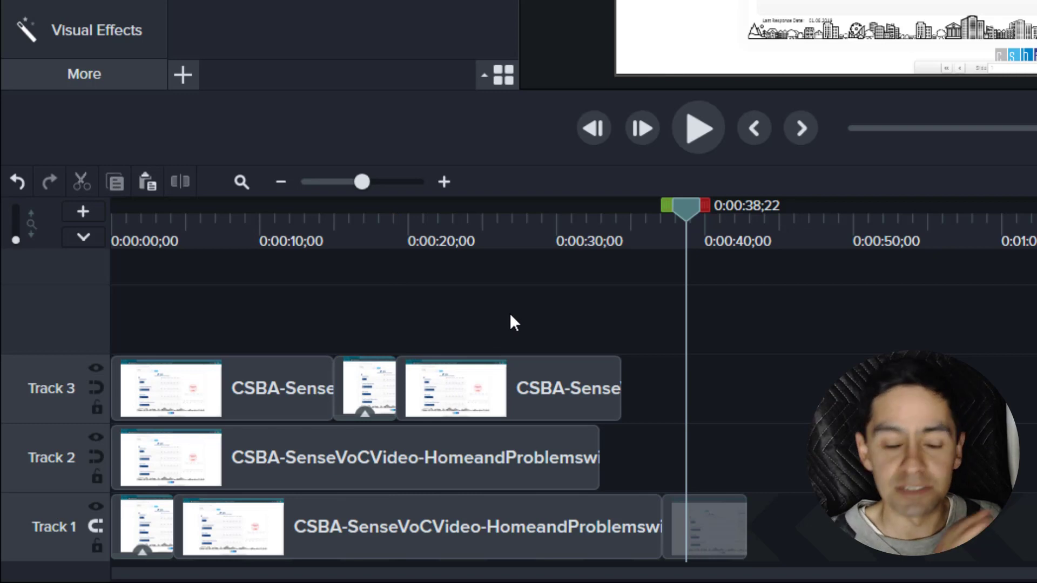